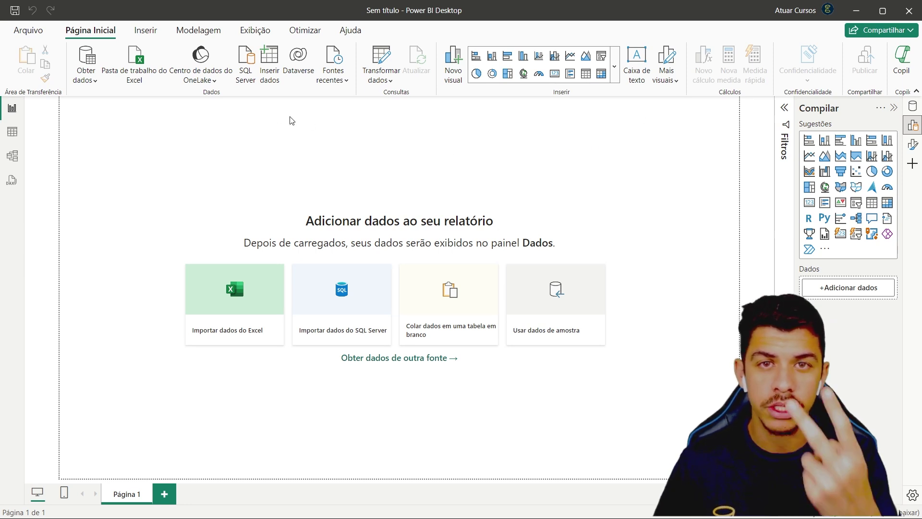
Step: Connect to the Calendar Excel workbook in the 53. CALENDAR X CALENDARAUTO folder as the data source
{"action": "left_click", "coordinate": [89, 81]}
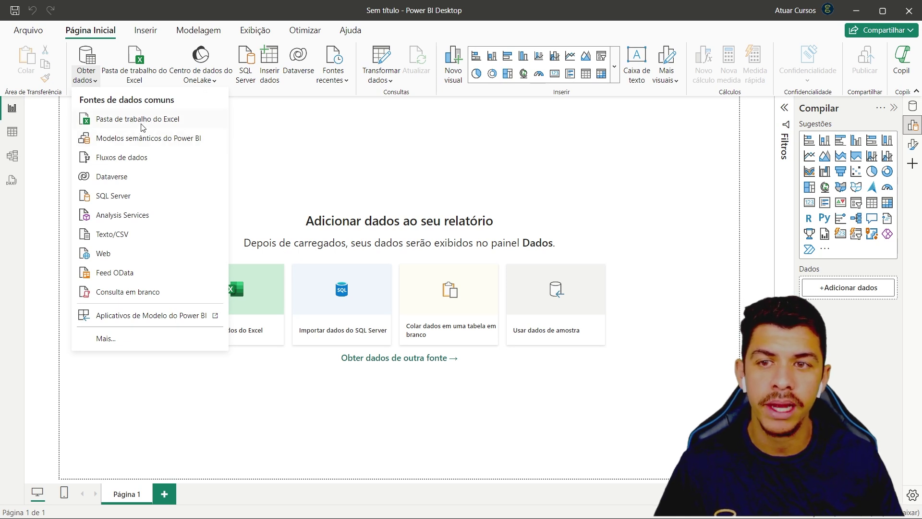
{"action": "left_click", "coordinate": [143, 123]}
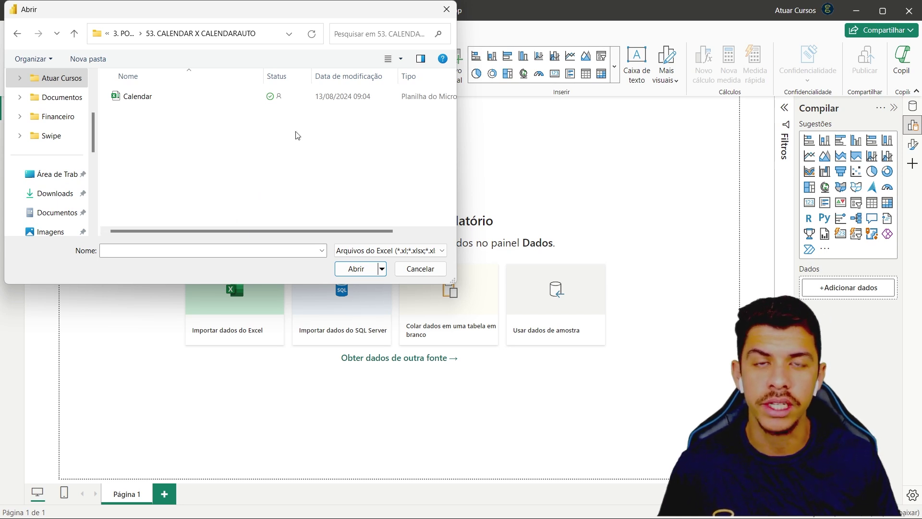
{"action": "double_click", "coordinate": [150, 98]}
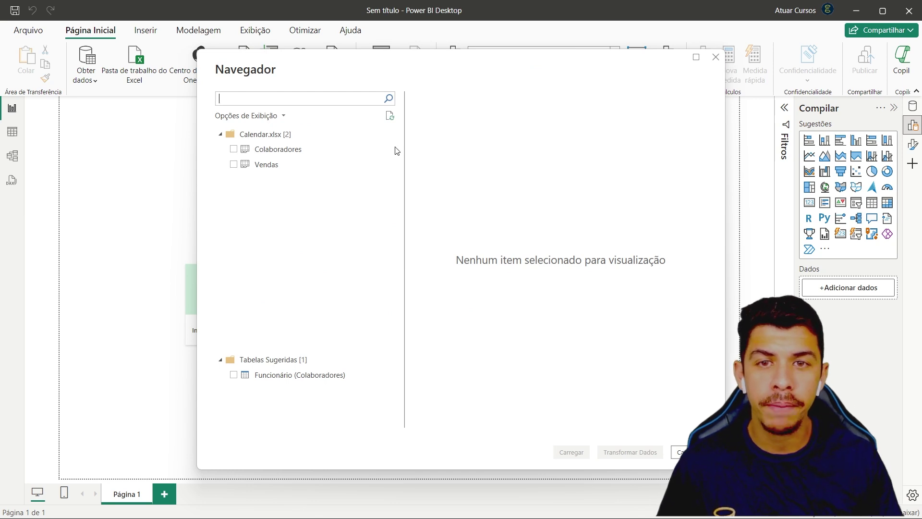
{"action": "left_click_drag", "start_coordinate": [436, 74], "coordinate": [311, 57]}
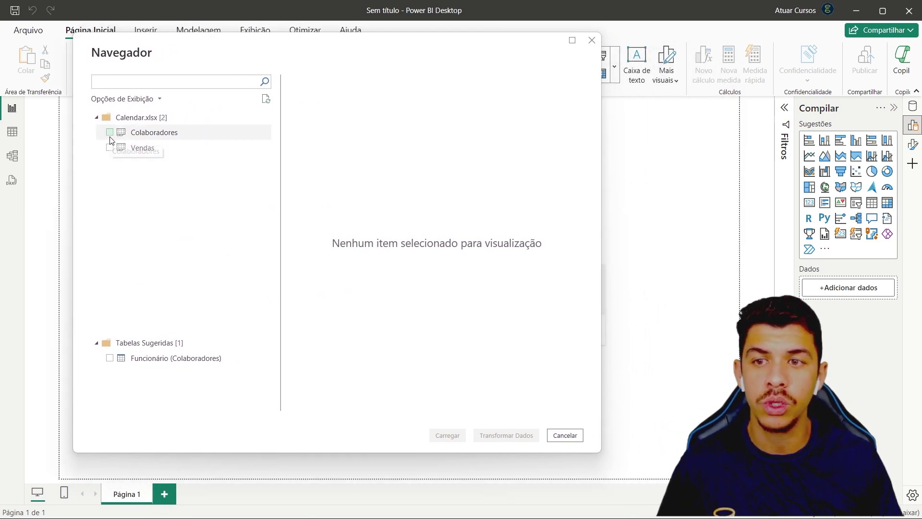
Step: Select the Colaboradores and Vendas sheets for import and compare the Colaboradores preview with the suggested Funcionário (Colaboradores) table
{"action": "left_click", "coordinate": [109, 132]}
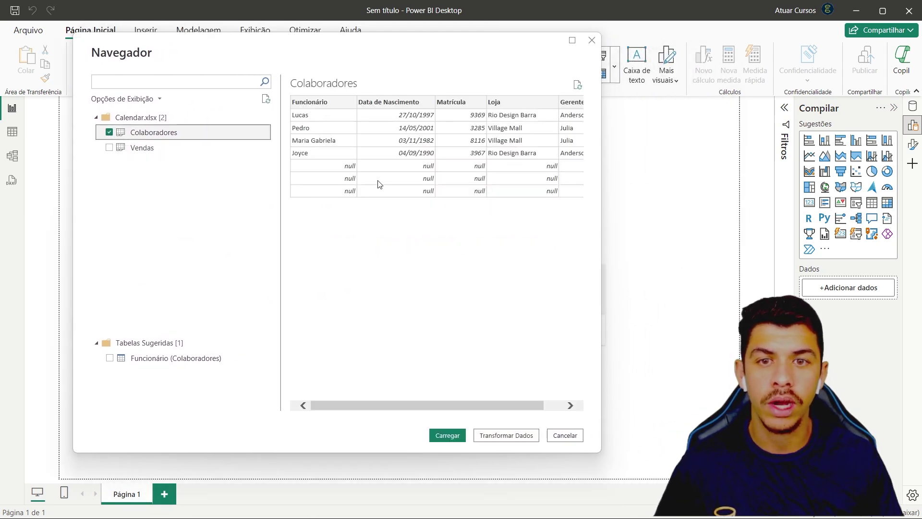
{"action": "left_click", "coordinate": [110, 148]}
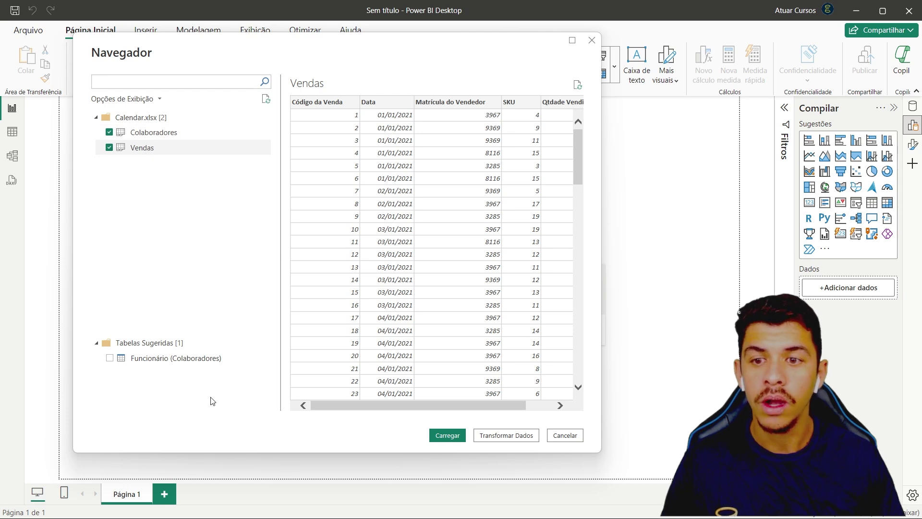
{"action": "left_click", "coordinate": [150, 359]}
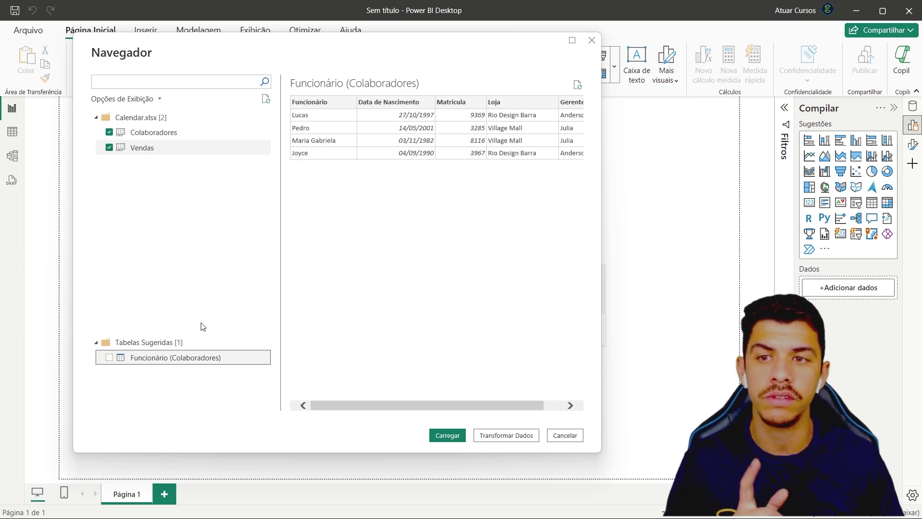
{"action": "left_click", "coordinate": [144, 135]}
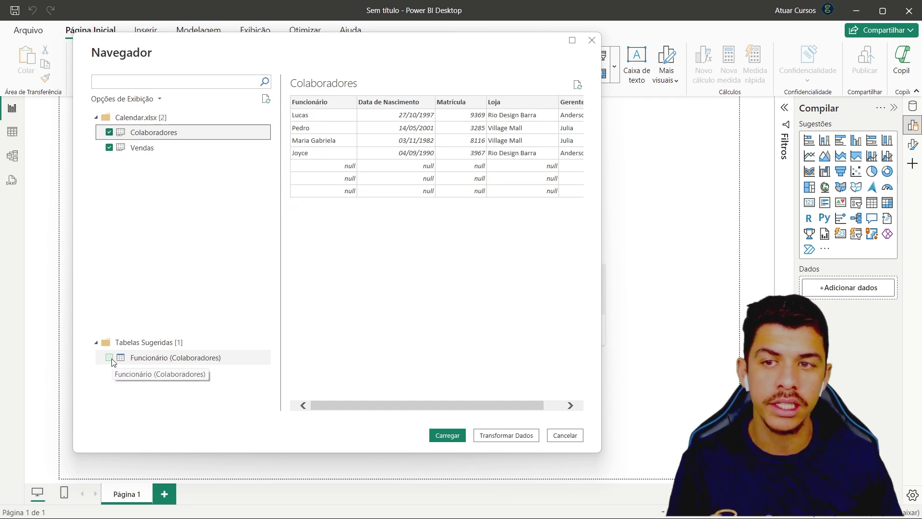
Step: Replace the Colaboradores sheet in the import selection with the suggested Funcionário (Colaboradores) table
{"action": "left_click", "coordinate": [109, 133]}
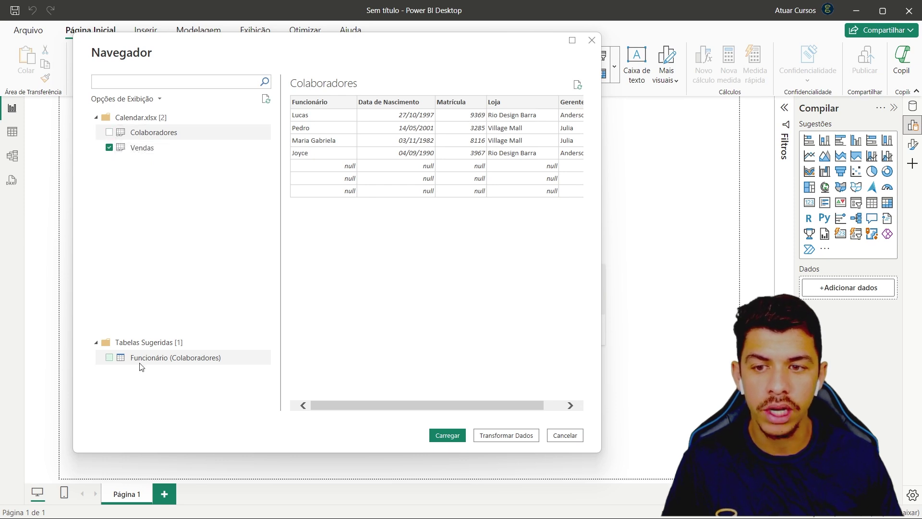
{"action": "left_click", "coordinate": [143, 363]}
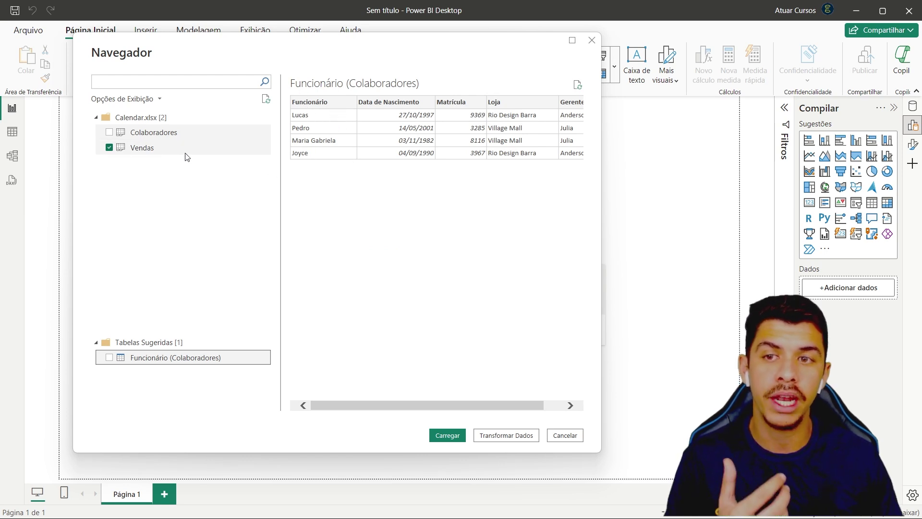
{"action": "left_click", "coordinate": [158, 136]}
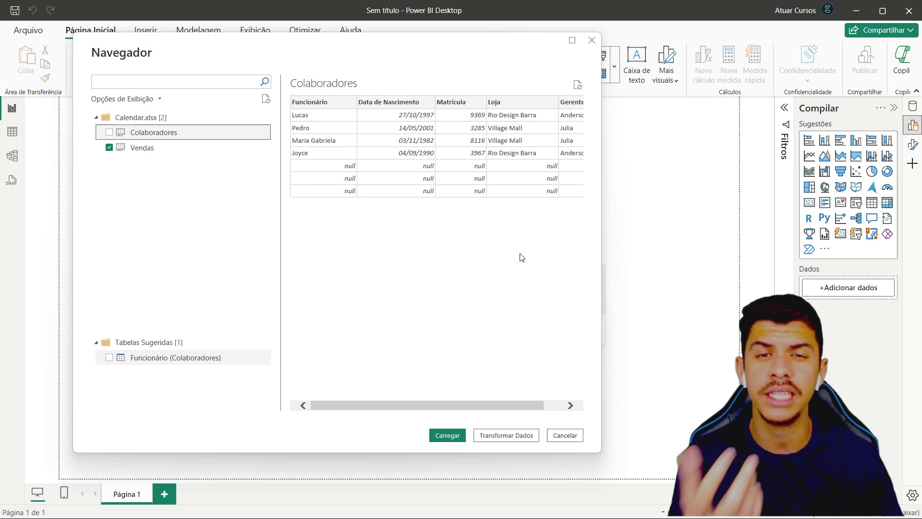
{"action": "left_click", "coordinate": [166, 366]}
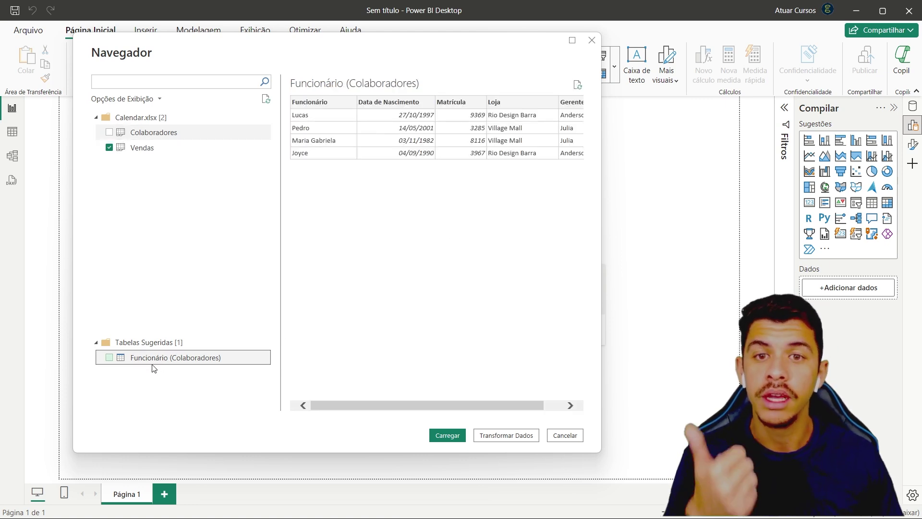
{"action": "left_click", "coordinate": [110, 358]}
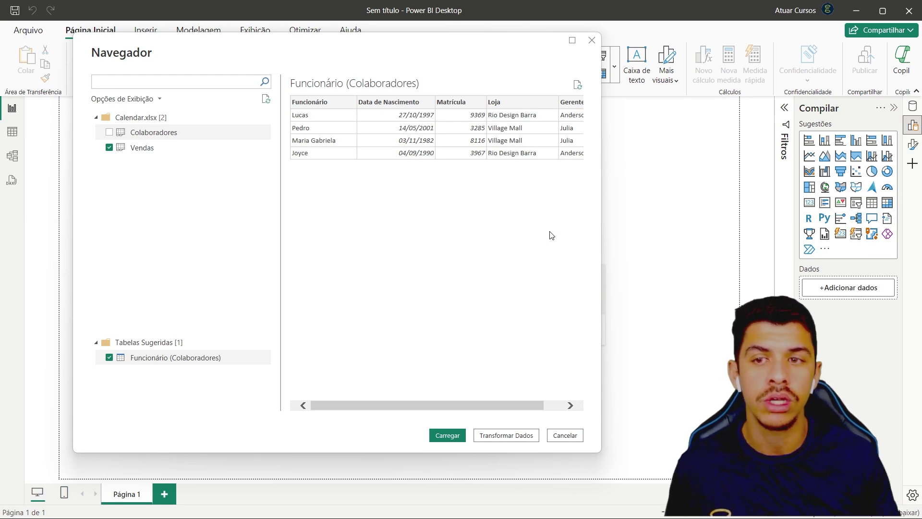
Step: Check the Colaboradores and Vendas previews and open the selected tables for transformation in the Power Query Editor
{"action": "left_click", "coordinate": [109, 131]}
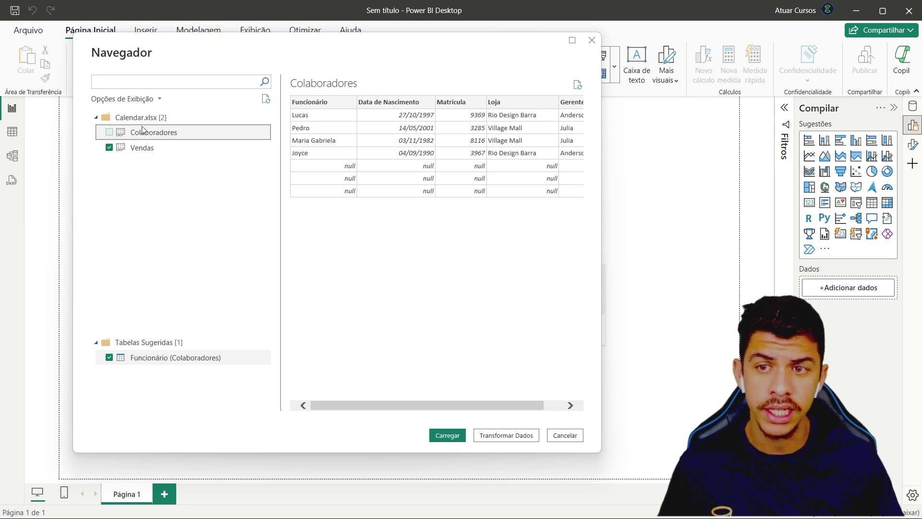
{"action": "left_click_drag", "start_coordinate": [402, 48], "coordinate": [344, 34]}
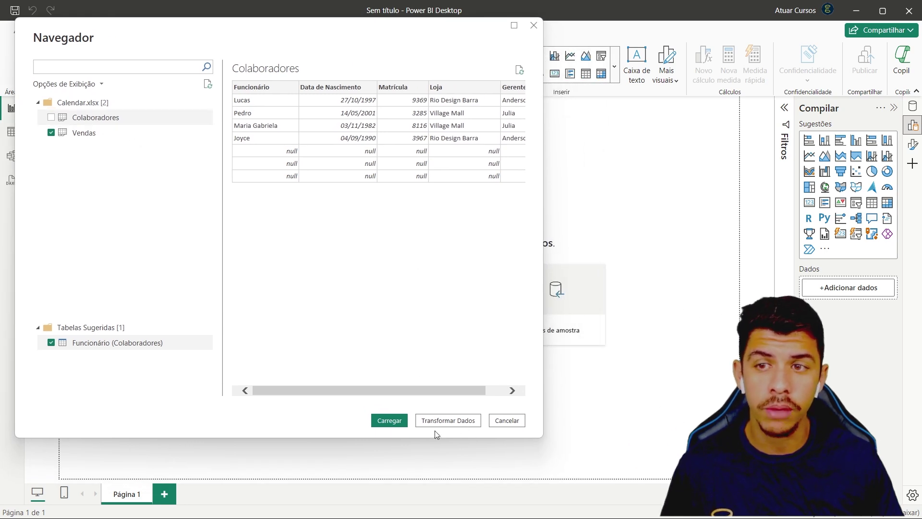
{"action": "left_click", "coordinate": [104, 133]}
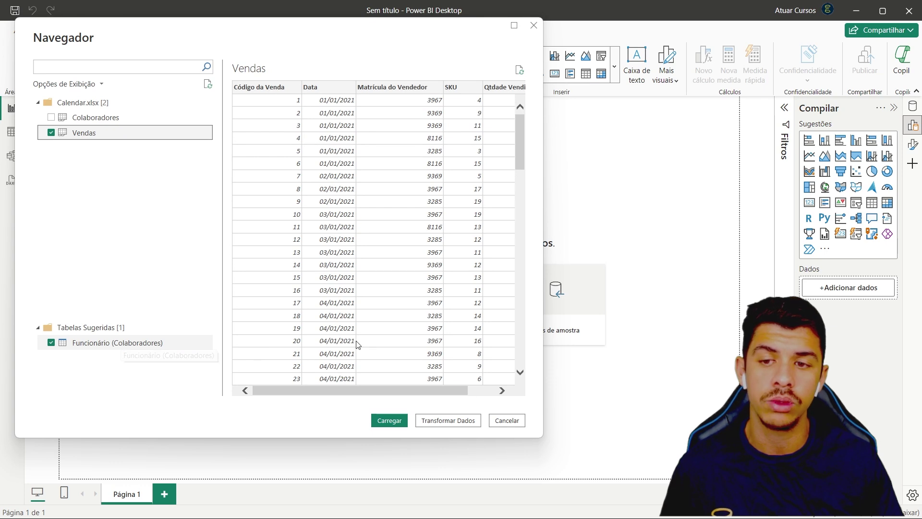
{"action": "left_click", "coordinate": [448, 420]}
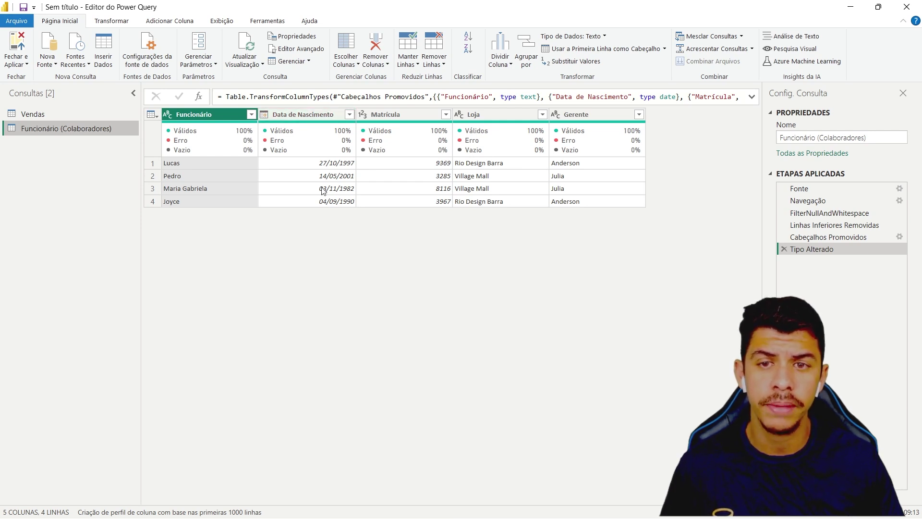
Step: Review the columns of the Funcionário (Colaboradores) query, turning the column quality indicators off and back on
{"action": "left_click", "coordinate": [430, 117]}
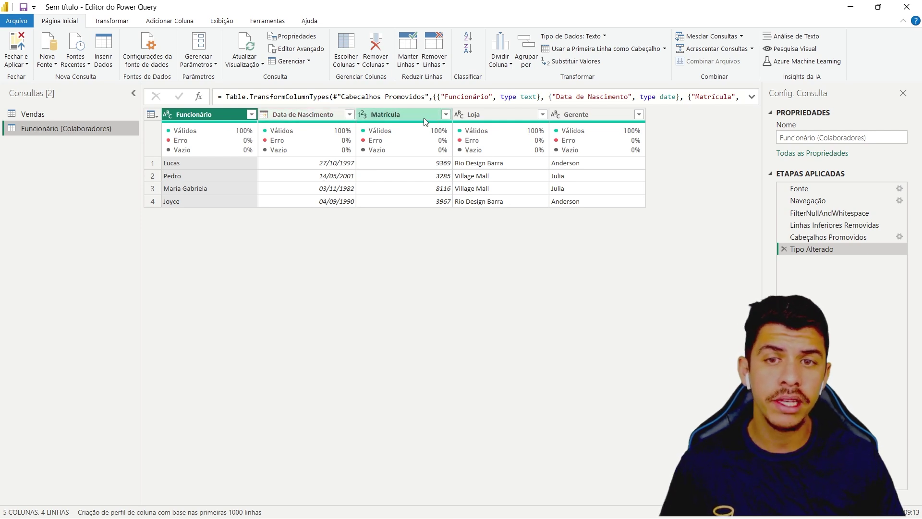
{"action": "left_click", "coordinate": [486, 118]}
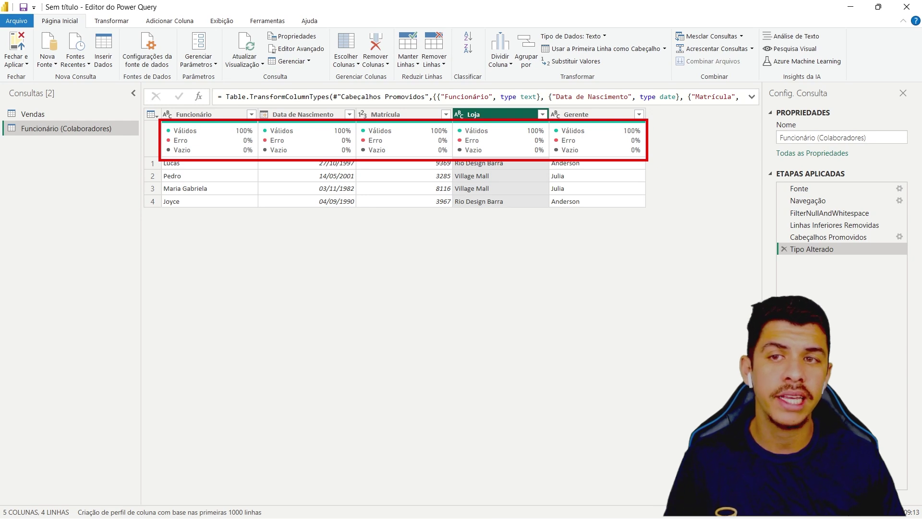
{"action": "left_click", "coordinate": [229, 24]}
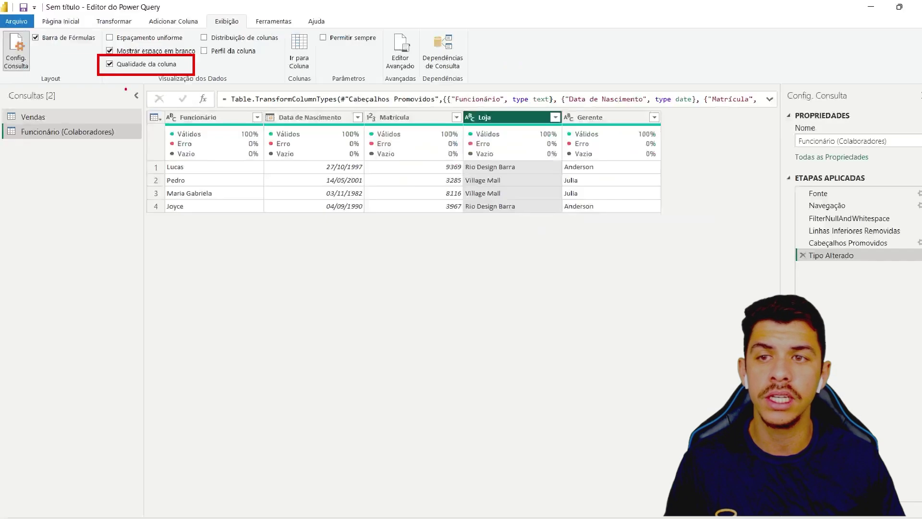
{"action": "left_click", "coordinate": [106, 125]}
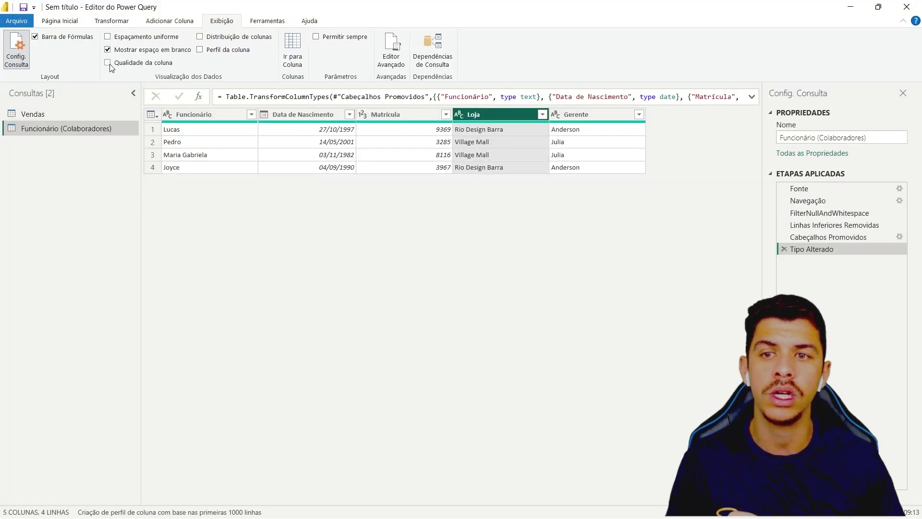
{"action": "left_click", "coordinate": [109, 63]}
{"action": "mouse_move", "coordinate": [201, 145]}
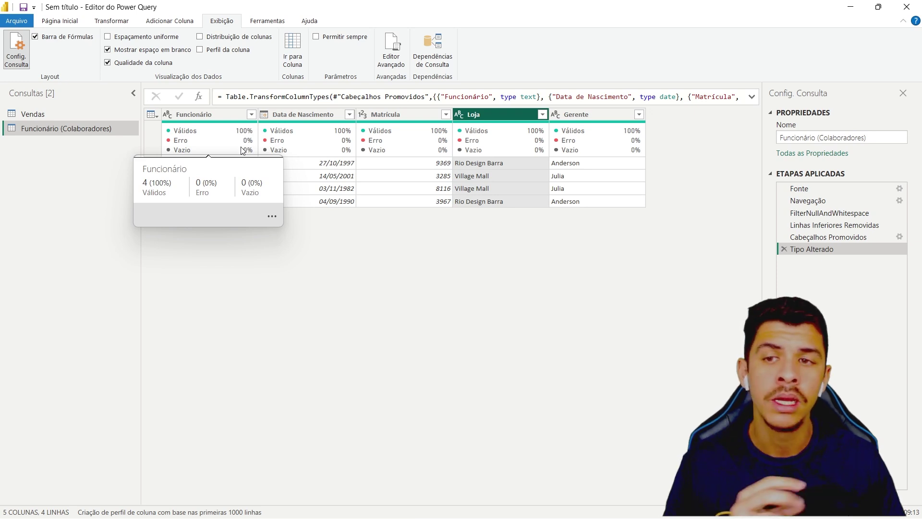
Step: Examine the Data, Matrícula do Vendedor, SKU and Qtdade Vendida columns of the Vendas query
{"action": "left_click", "coordinate": [39, 114]}
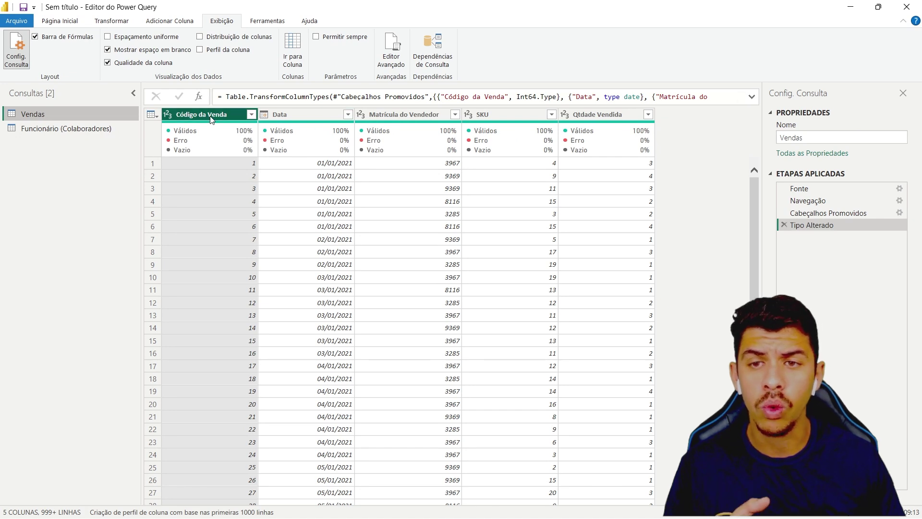
{"action": "left_click", "coordinate": [315, 114]}
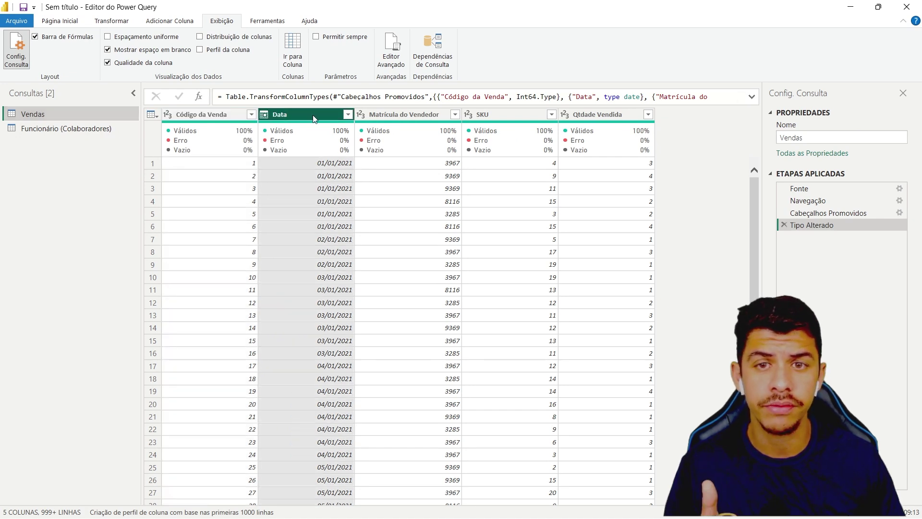
{"action": "left_click", "coordinate": [382, 115]}
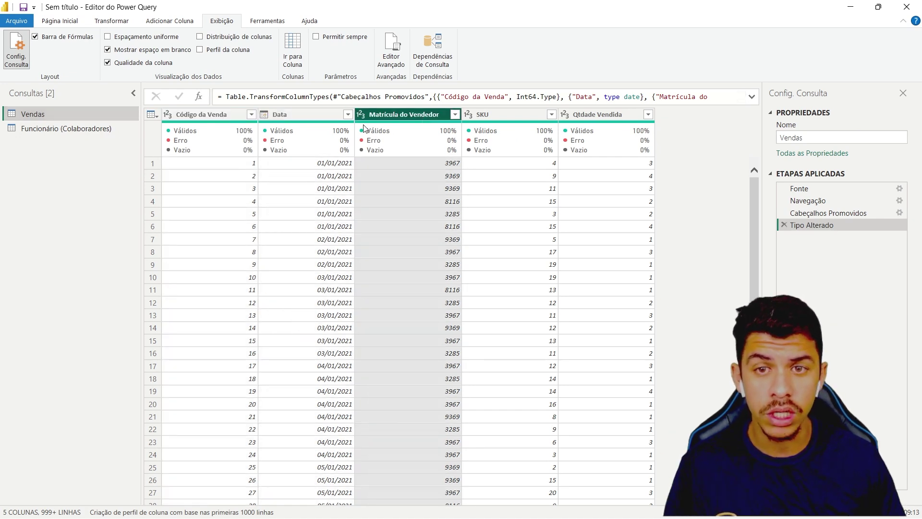
{"action": "left_click", "coordinate": [475, 117]}
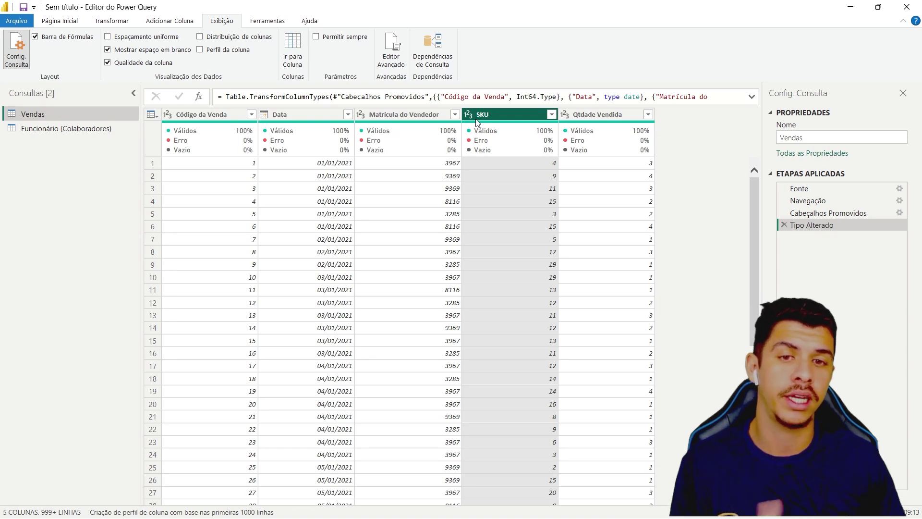
{"action": "mouse_move", "coordinate": [480, 134]}
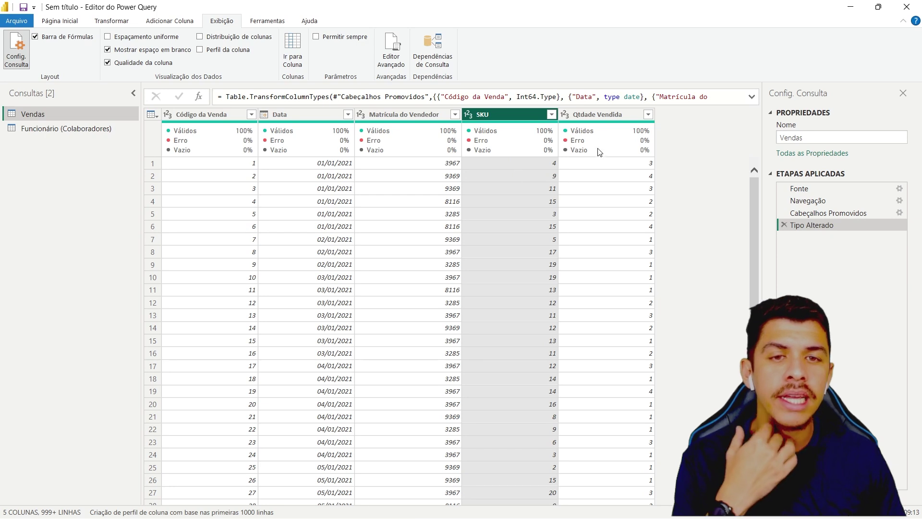
{"action": "left_click", "coordinate": [595, 115]}
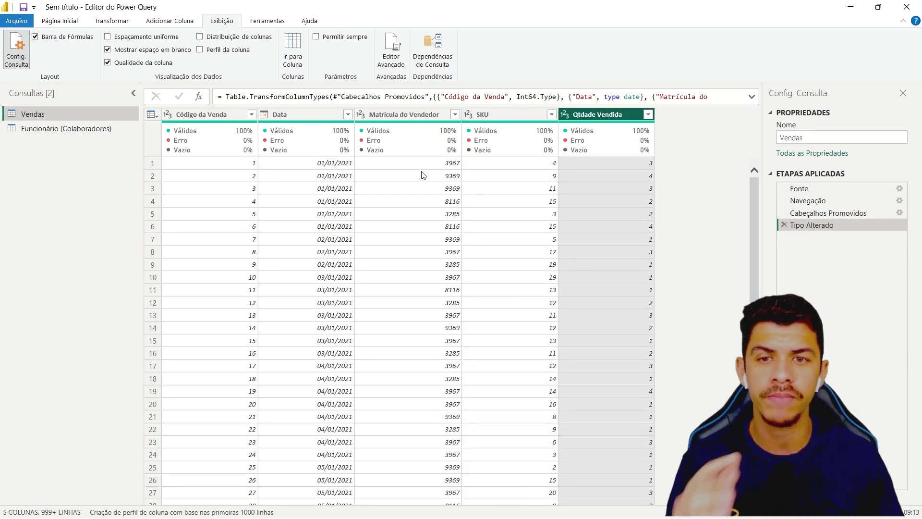
Step: Close the Power Query Editor and apply both queries to the report
{"action": "left_click", "coordinate": [69, 23]}
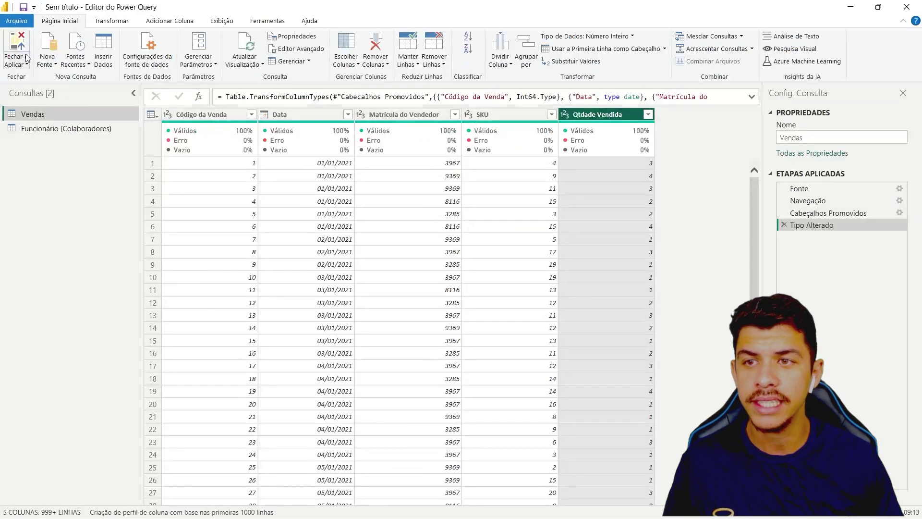
{"action": "left_click", "coordinate": [53, 128]}
{"action": "left_click", "coordinate": [20, 50]}
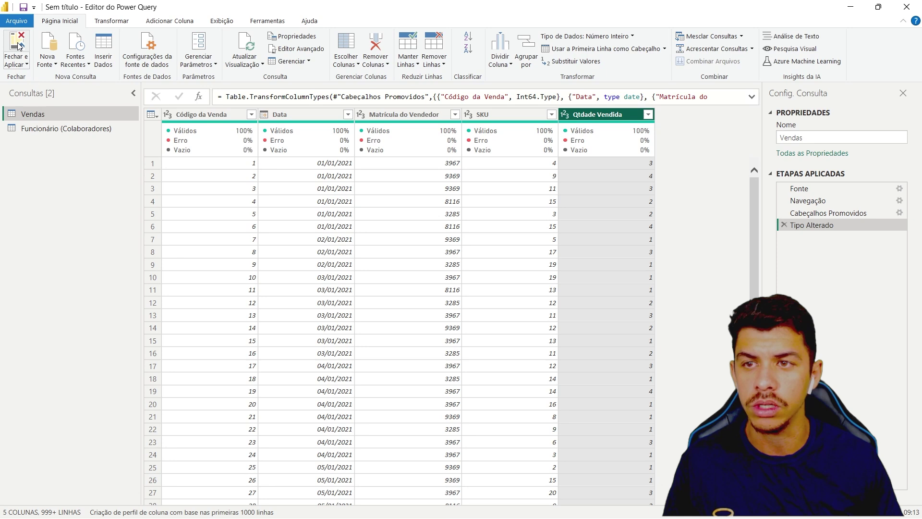
{"action": "left_click", "coordinate": [18, 46]}
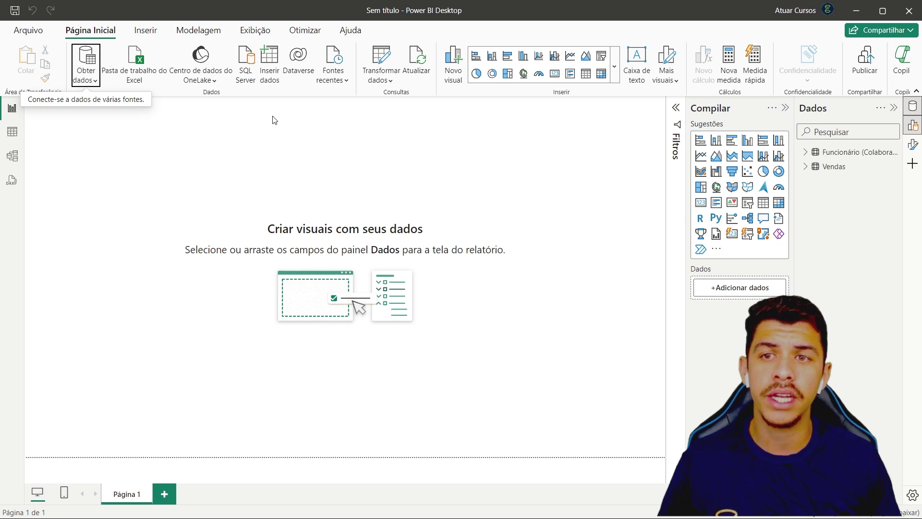
{"action": "left_click", "coordinate": [214, 30]}
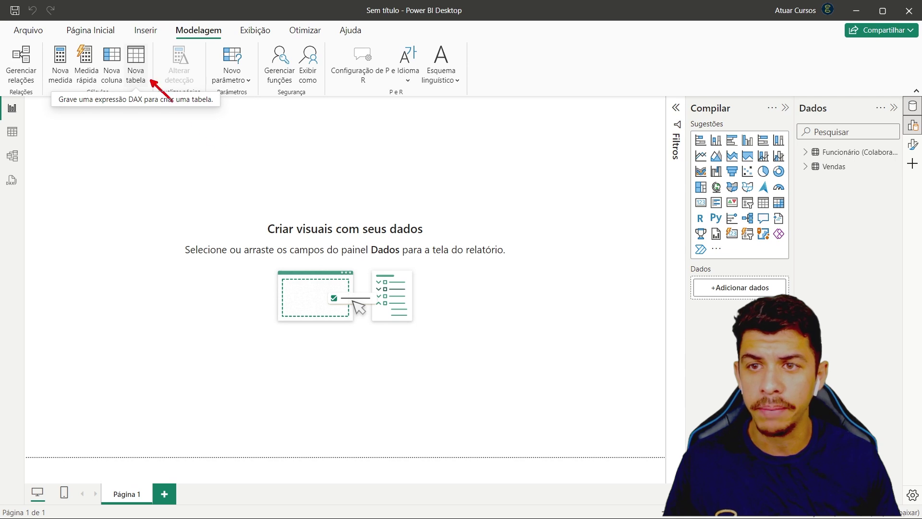
{"action": "left_click", "coordinate": [143, 76]}
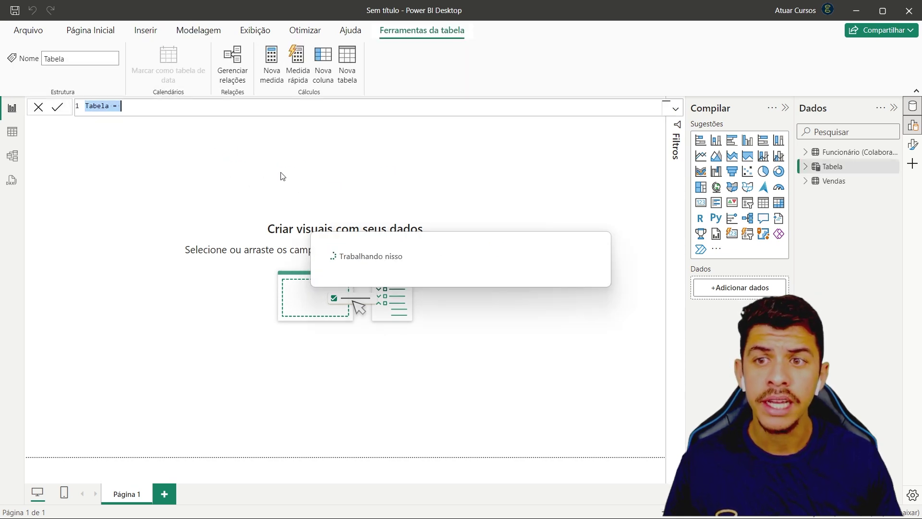
{"action": "scroll", "coordinate": [123, 100], "scroll_direction": "up", "scroll_amount": 3}
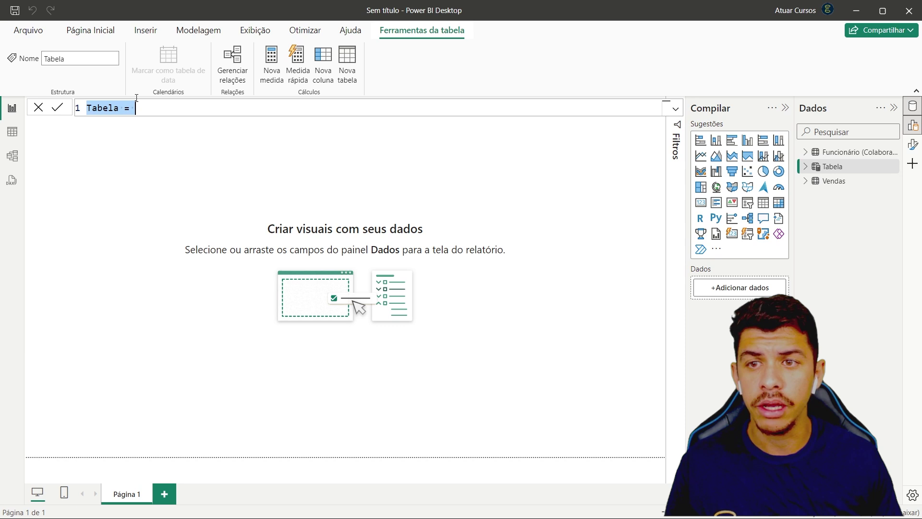
{"action": "scroll", "coordinate": [154, 109], "scroll_direction": "up", "scroll_amount": 5}
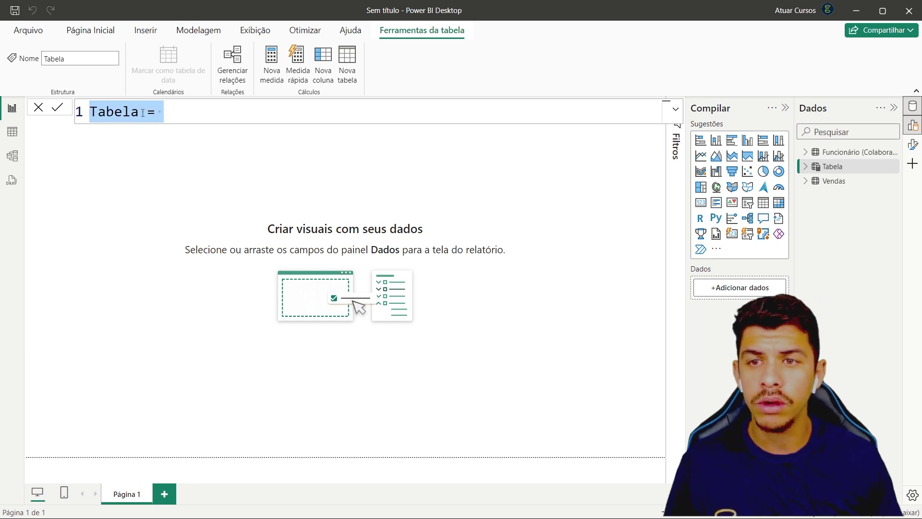
{"action": "left_click", "coordinate": [139, 115]}
{"action": "left_click_drag", "start_coordinate": [139, 116], "coordinate": [79, 124]}
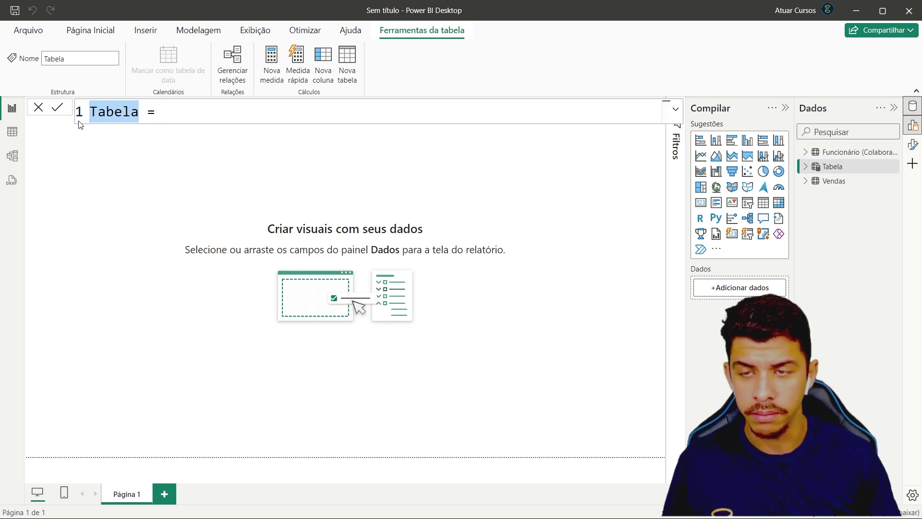
{"action": "type", "text": "Calendar"}
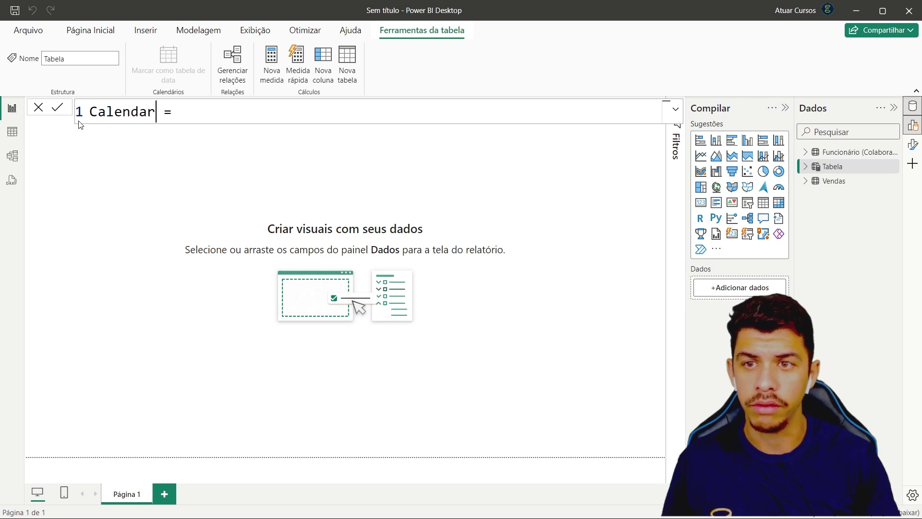
{"action": "type", "text": "io"}
{"action": "left_click", "coordinate": [227, 110]}
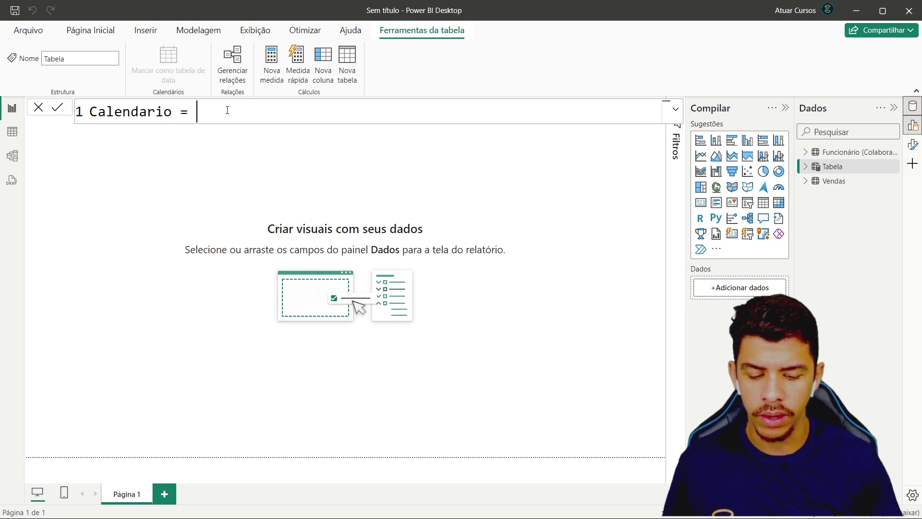
{"action": "type", "text": "CALENDAR"}
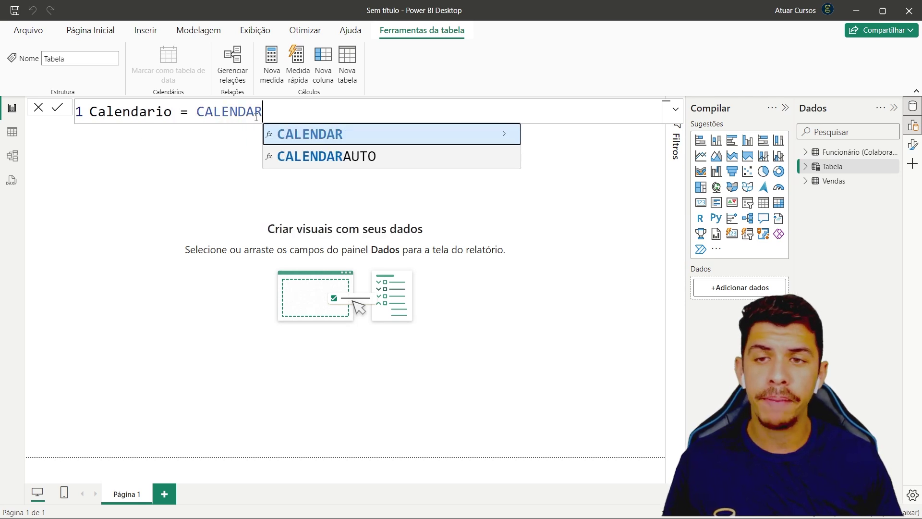
{"action": "left_click", "coordinate": [320, 138]}
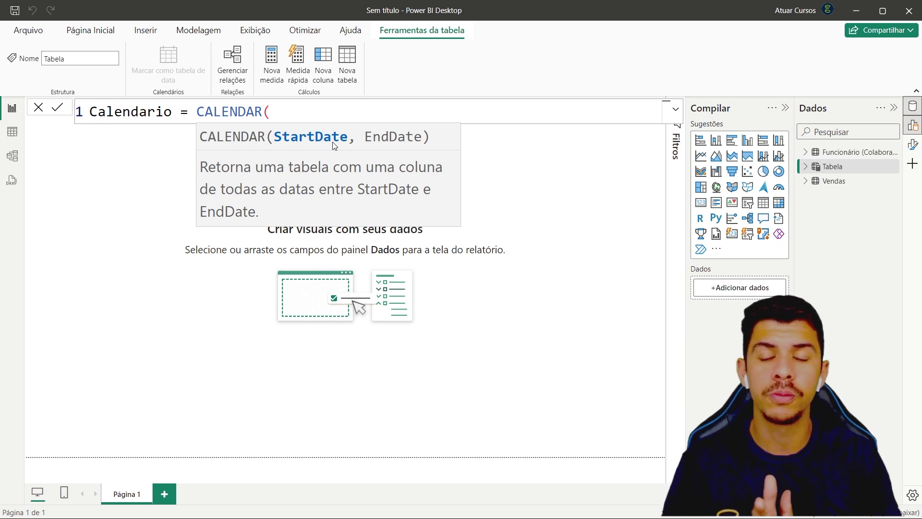
{"action": "left_click", "coordinate": [277, 117]}
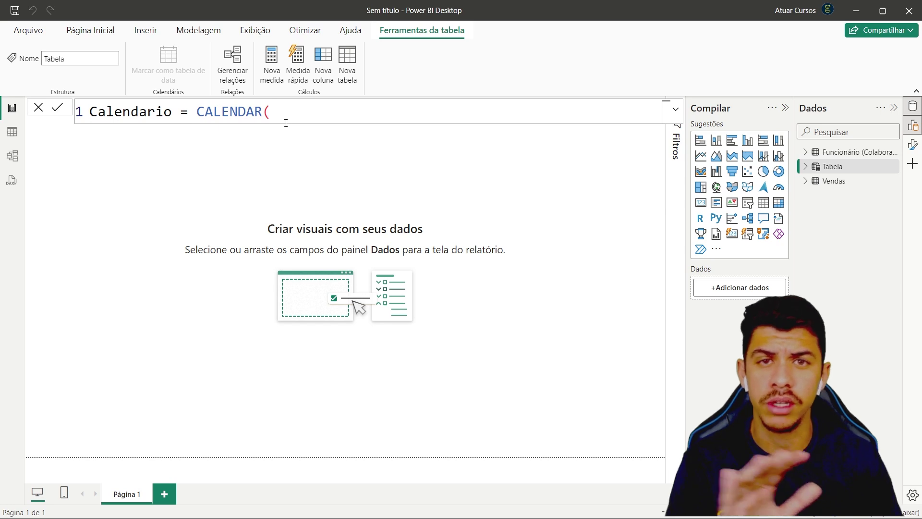
{"action": "key", "text": "Escape"}
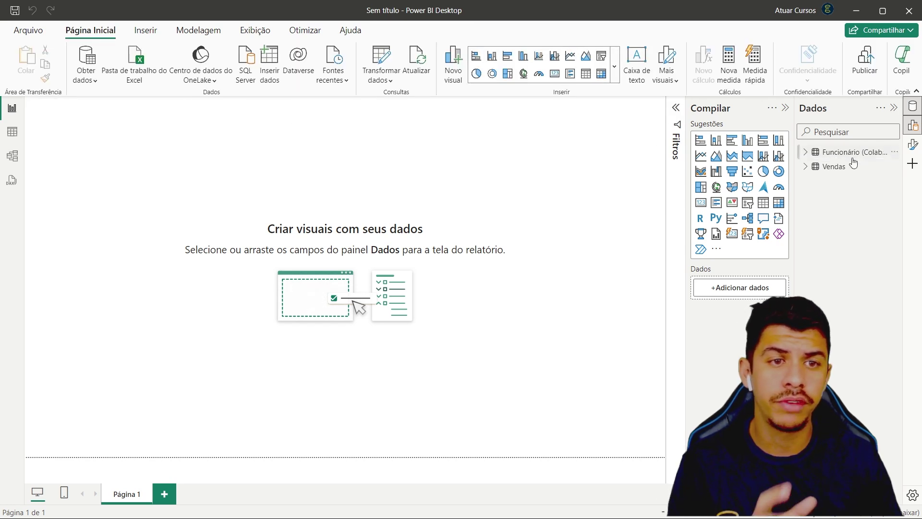
Step: Review the rows of the Funcionário (Colaboradores) and Vendas tables in table view, including the sale dates, and return to the report
{"action": "left_click", "coordinate": [853, 164]}
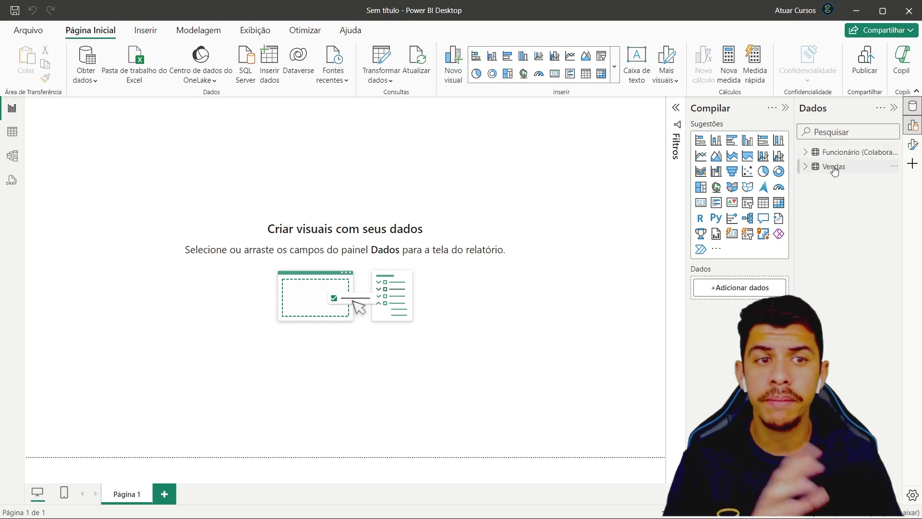
{"action": "left_click", "coordinate": [13, 131]}
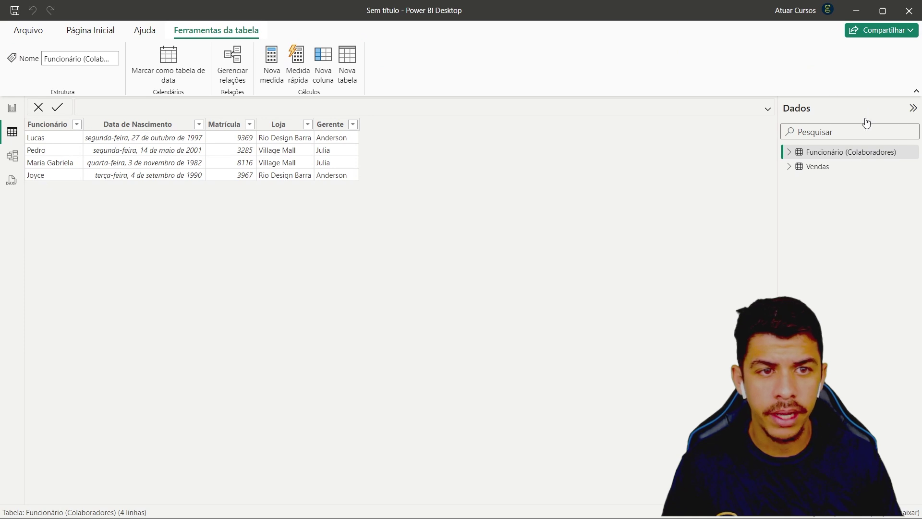
{"action": "left_click", "coordinate": [822, 166]}
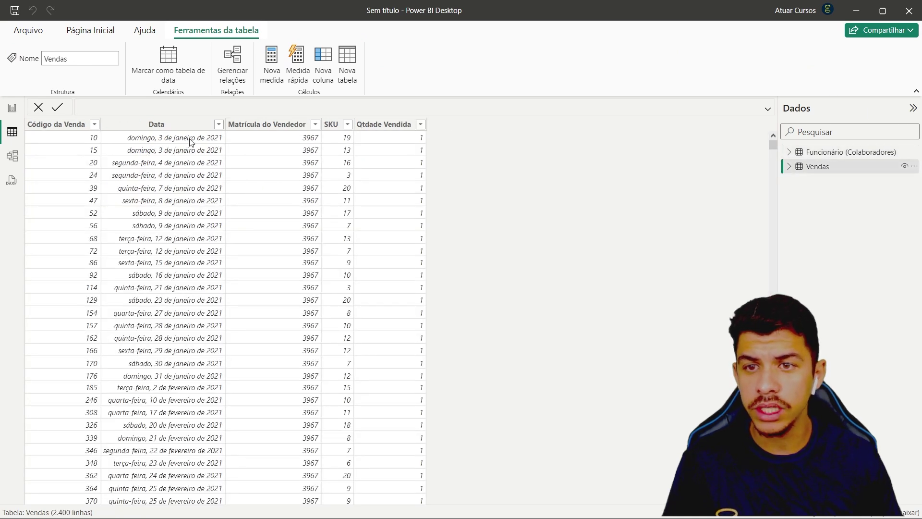
{"action": "left_click", "coordinate": [12, 109]}
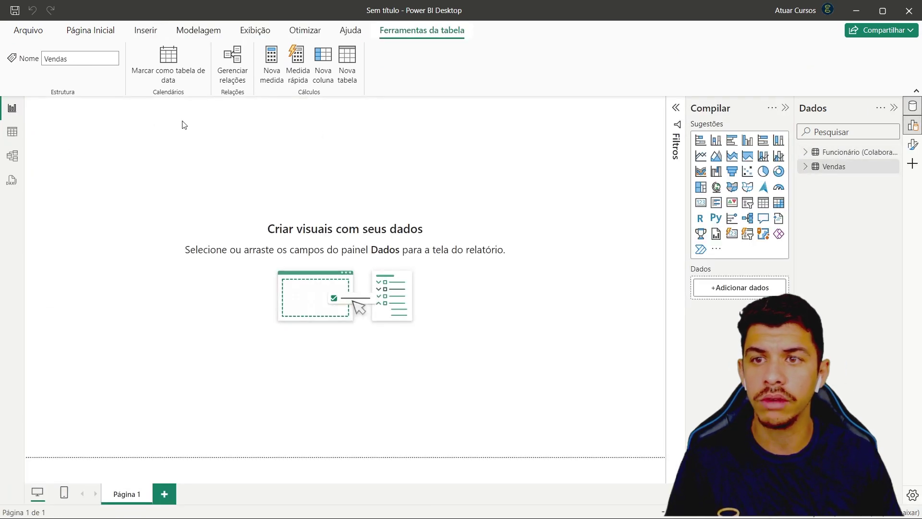
Step: Start a new calculated table named Calendario whose DAX formula begins with the CALENDAR function
{"action": "left_click", "coordinate": [198, 30]}
{"action": "left_click", "coordinate": [142, 73]}
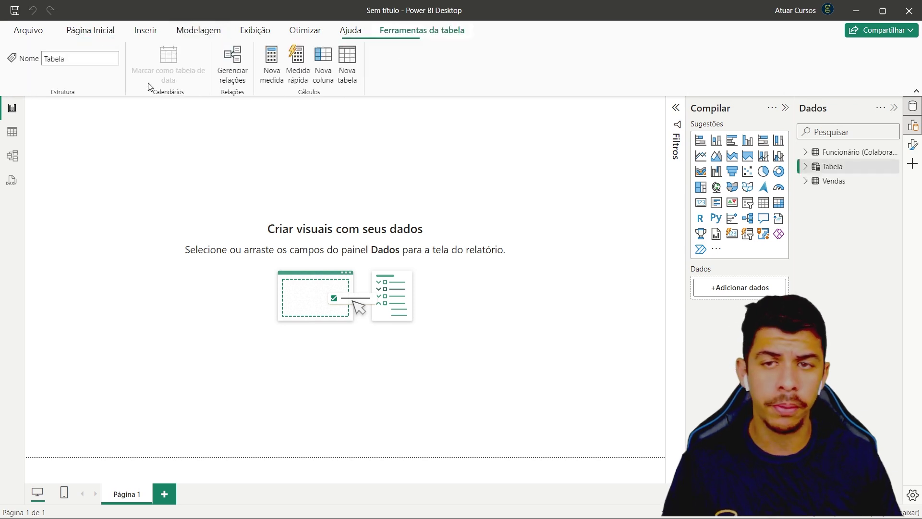
{"action": "type", "text": "CA"}
{"action": "key", "text": "BackSpace"}
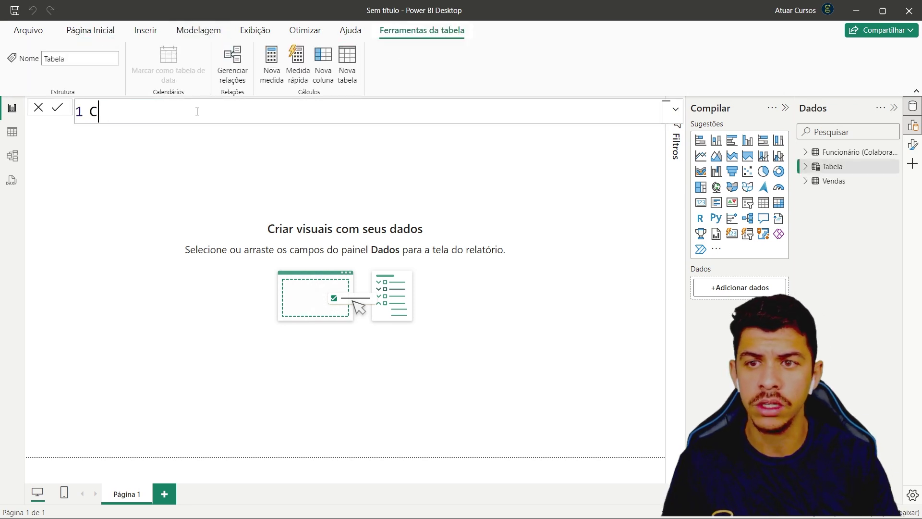
{"action": "type", "text": "alendario = cae"}
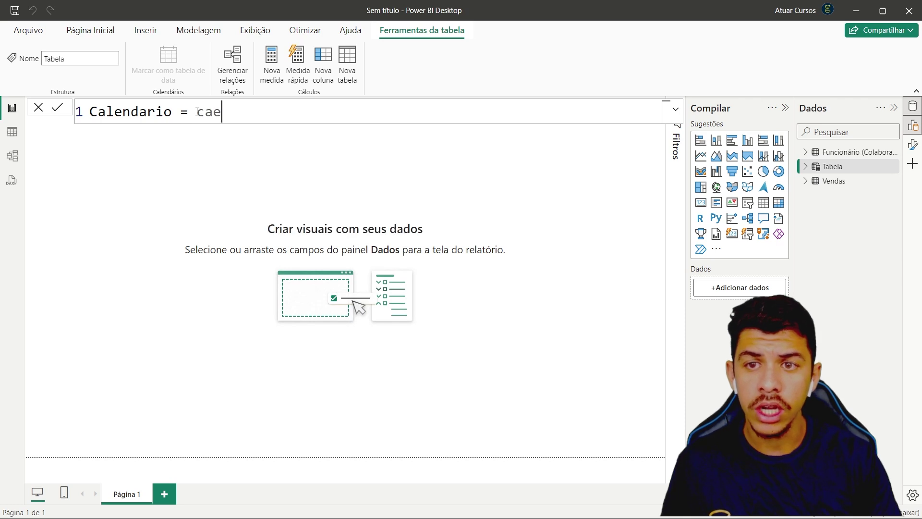
{"action": "key", "text": "BackSpace"}
{"action": "type", "text": "le"}
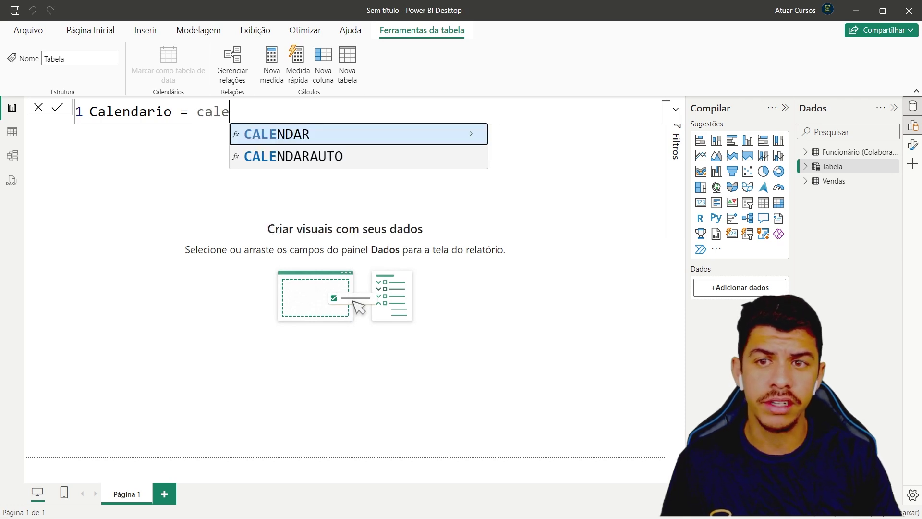
{"action": "key", "text": "Tab"}
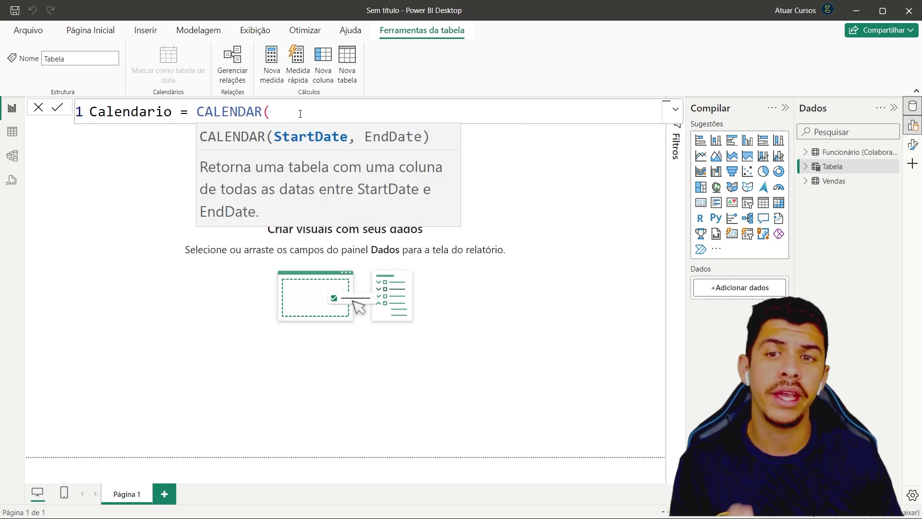
Step: Set the start date of the CALENDAR function to MIN(Vendas[Data])
{"action": "type", "text": "min"}
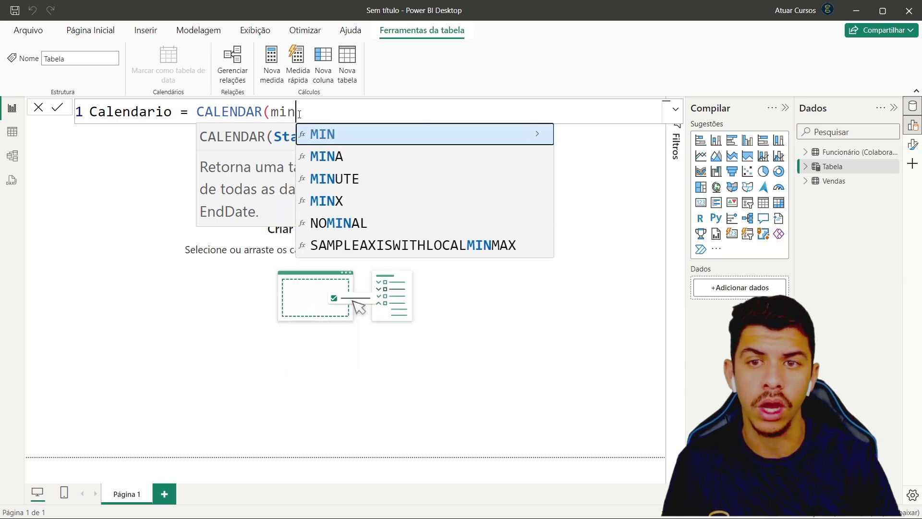
{"action": "left_click", "coordinate": [330, 134]}
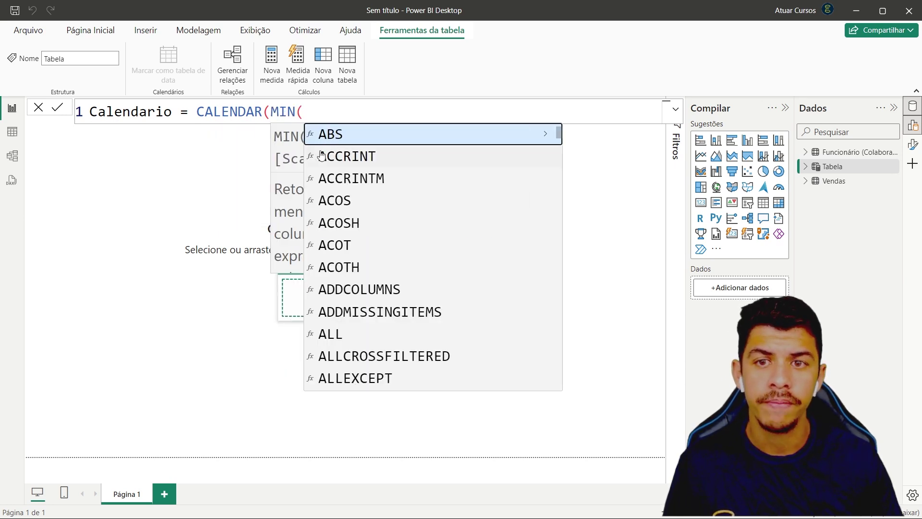
{"action": "type", "text": "Vendas"}
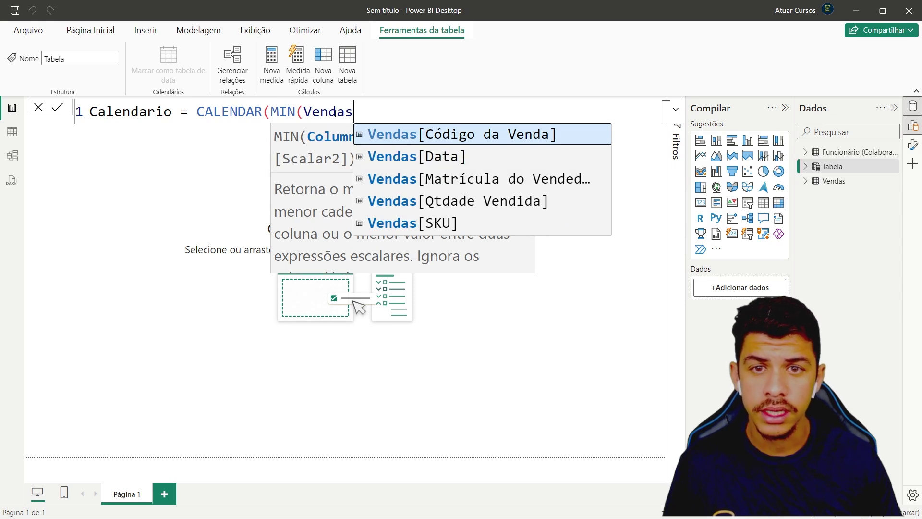
{"action": "left_click", "coordinate": [420, 162]}
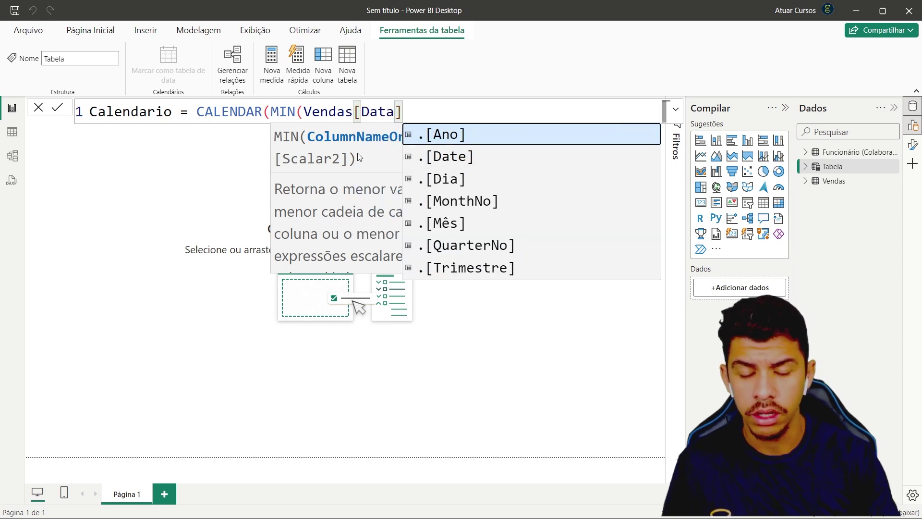
{"action": "type", "text": ")"}
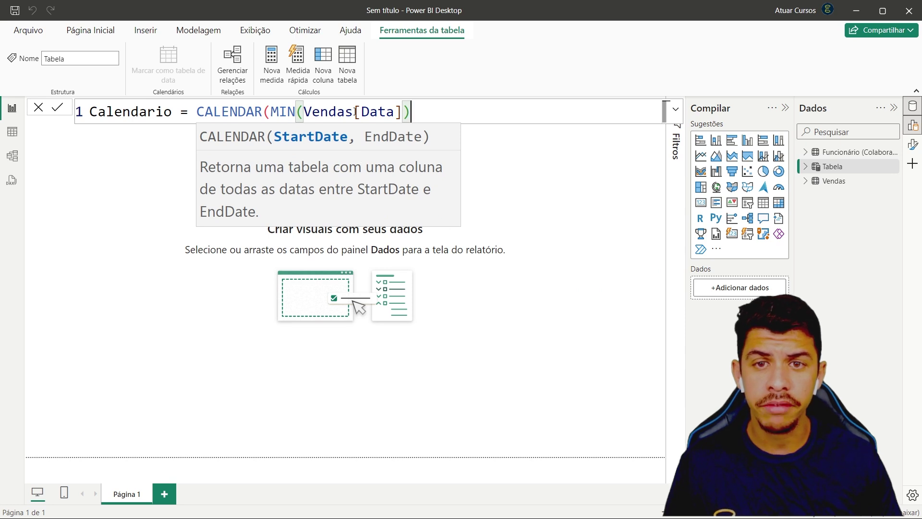
Step: Set the CALENDAR end date to TODAY(), close the formula and commit the Calendario table
{"action": "type", "text": ","}
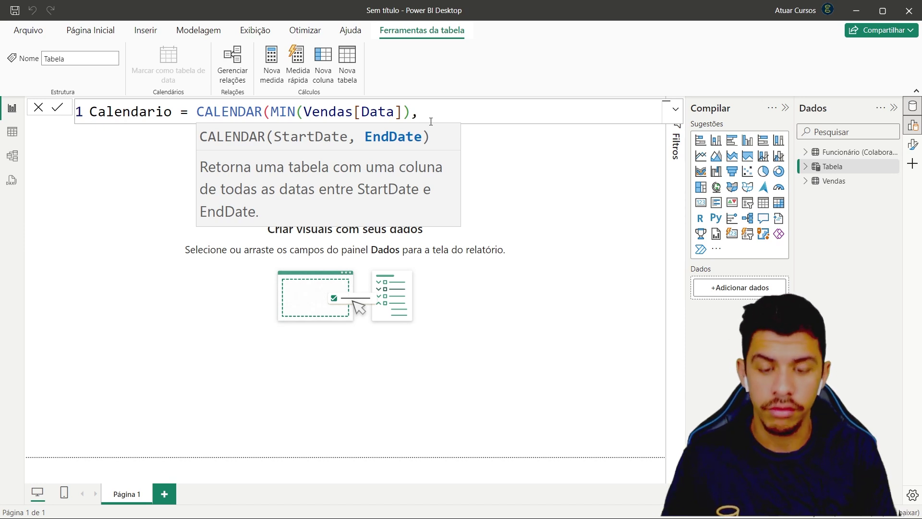
{"action": "type", "text": "toda"}
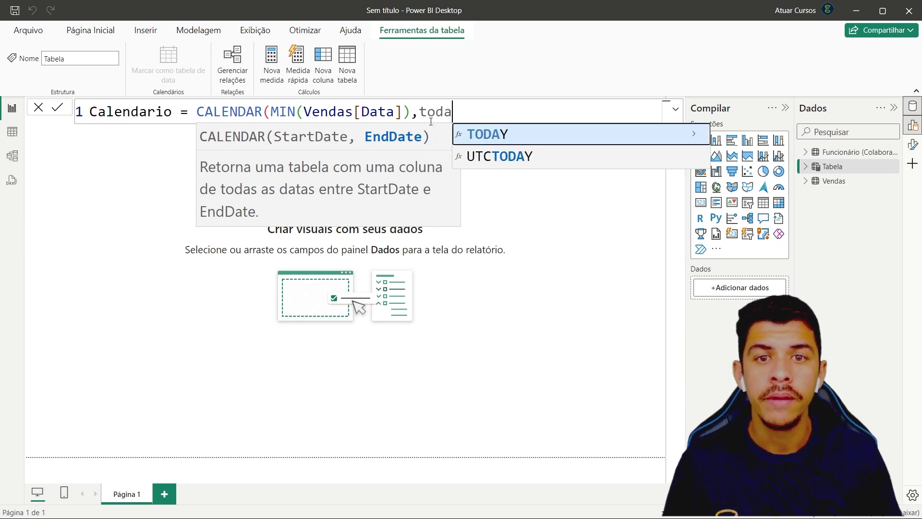
{"action": "left_click", "coordinate": [481, 138]}
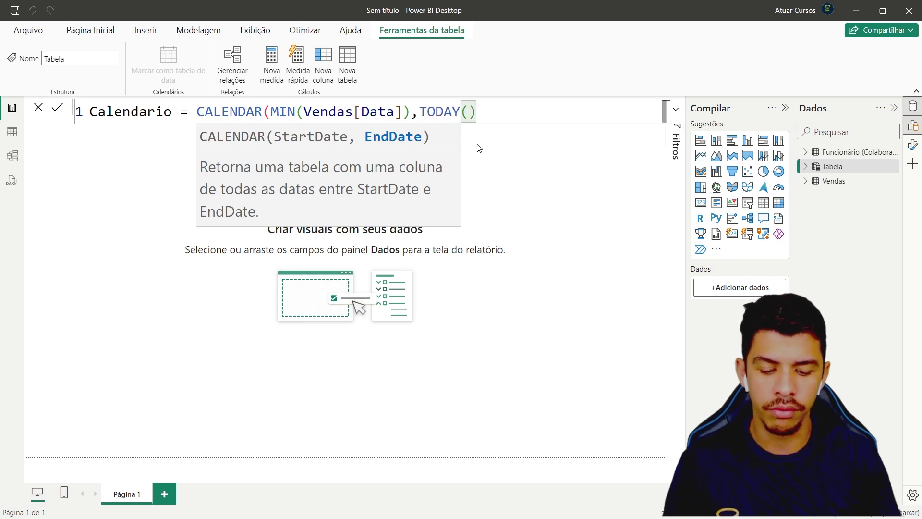
{"action": "type", "text": ")"}
{"action": "key", "text": "Return"}
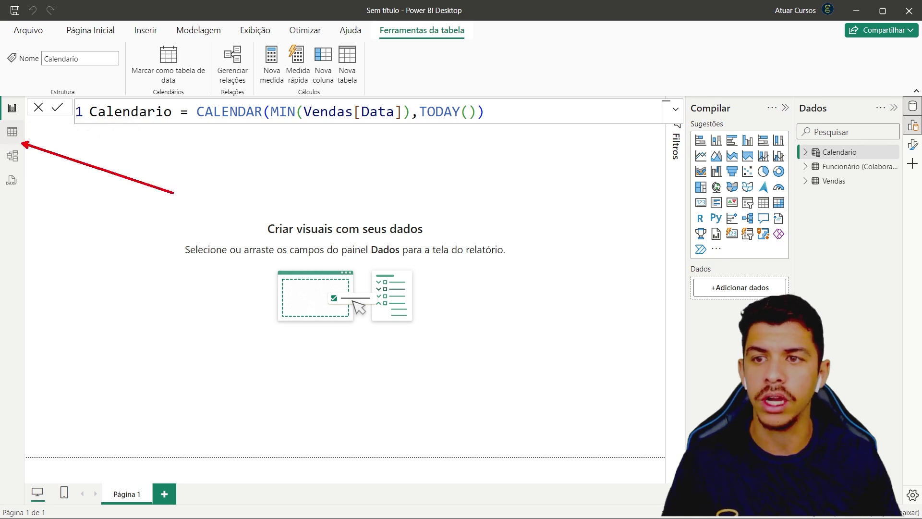
Step: Inspect the Date column of the Calendario table in table view from its first date to its last
{"action": "left_click", "coordinate": [12, 131]}
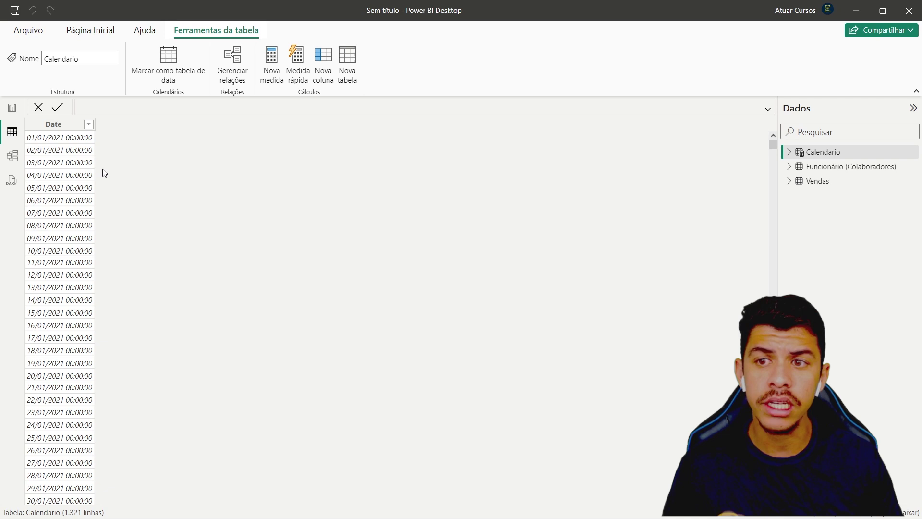
{"action": "left_click_drag", "start_coordinate": [773, 145], "coordinate": [774, 480]}
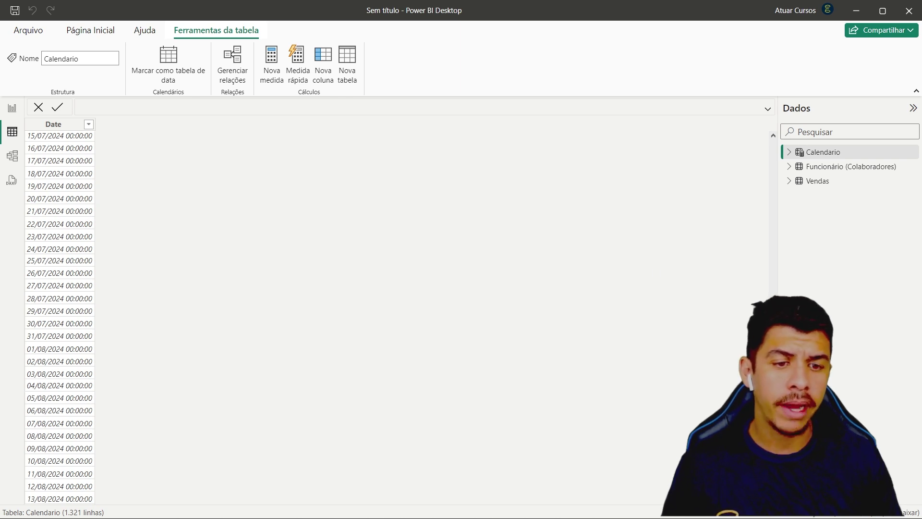
{"action": "scroll", "coordinate": [689, 429], "scroll_direction": "up", "scroll_amount": 10}
{"action": "left_click_drag", "start_coordinate": [772, 446], "coordinate": [768, 126]}
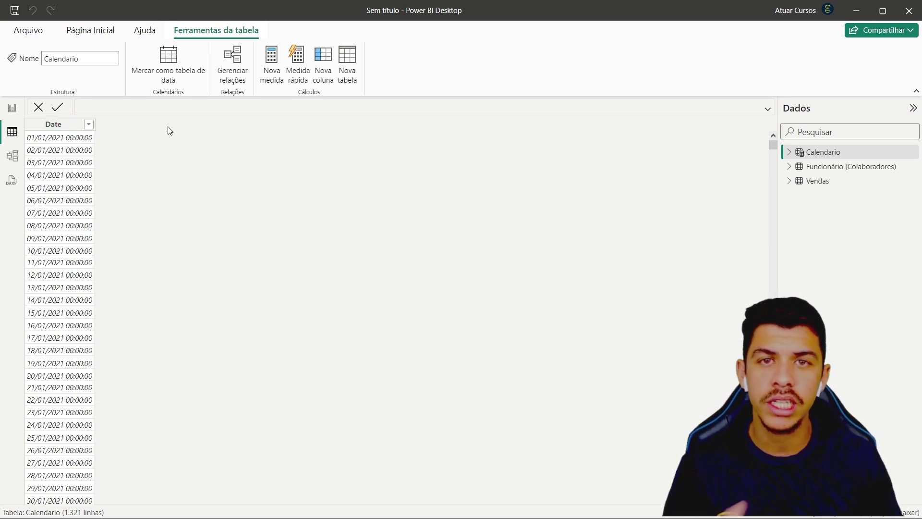
Step: Create a new calculated table named Calendario2 with the formula CALENDARAUTO() and commit it
{"action": "left_click", "coordinate": [351, 78]}
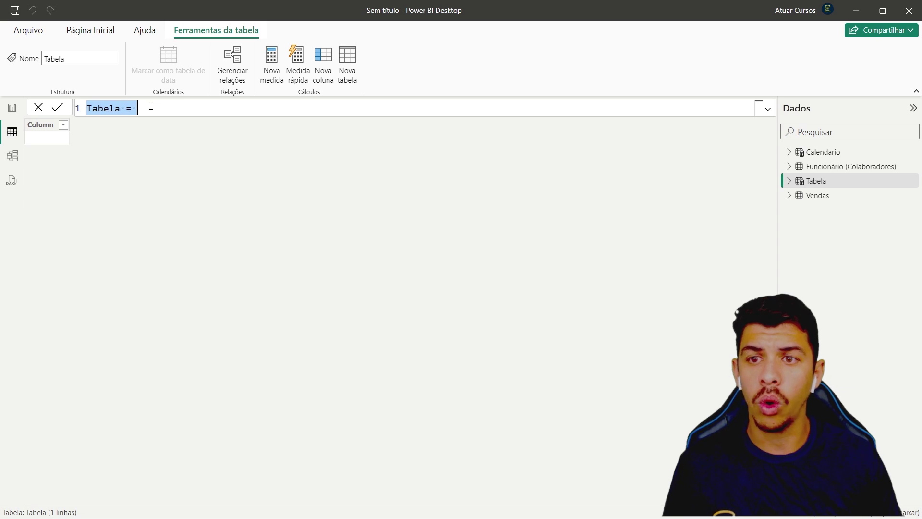
{"action": "scroll", "coordinate": [150, 105], "scroll_direction": "up", "scroll_amount": 3}
{"action": "type", "text": "Calendario2"}
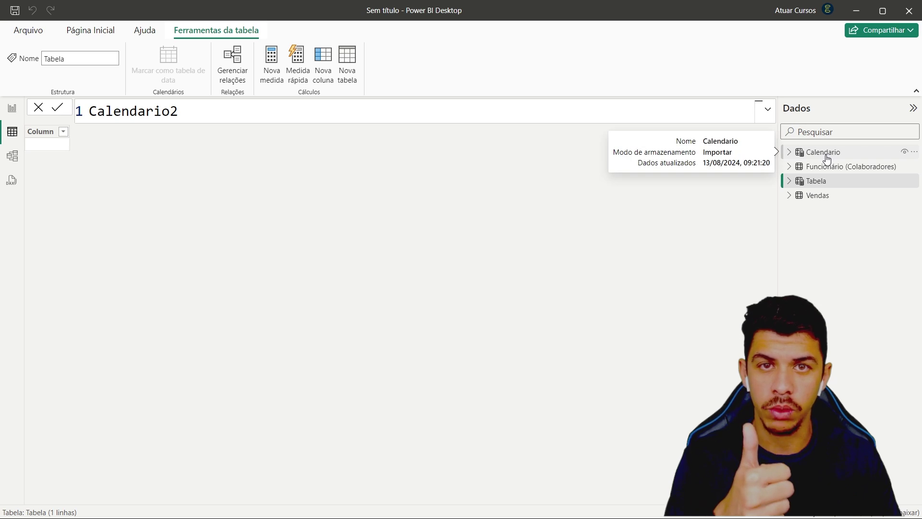
{"action": "type", "text": " = "}
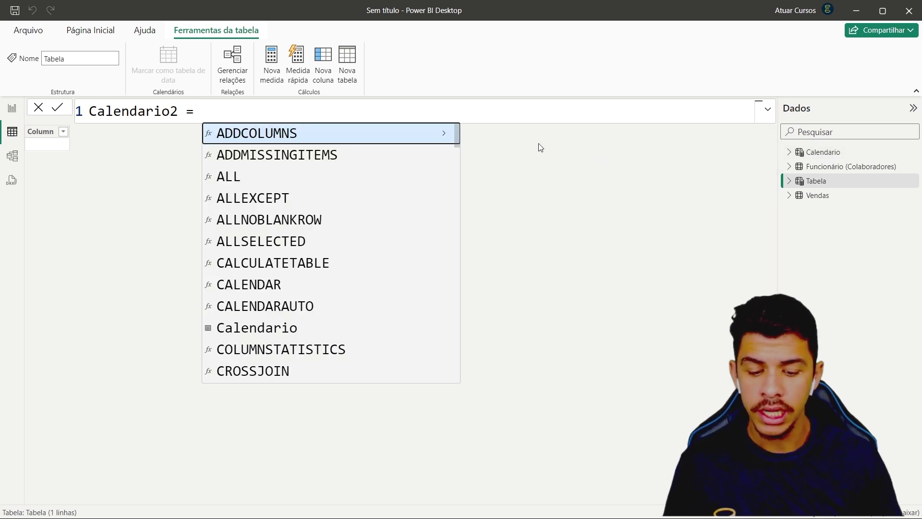
{"action": "type", "text": "calendar"}
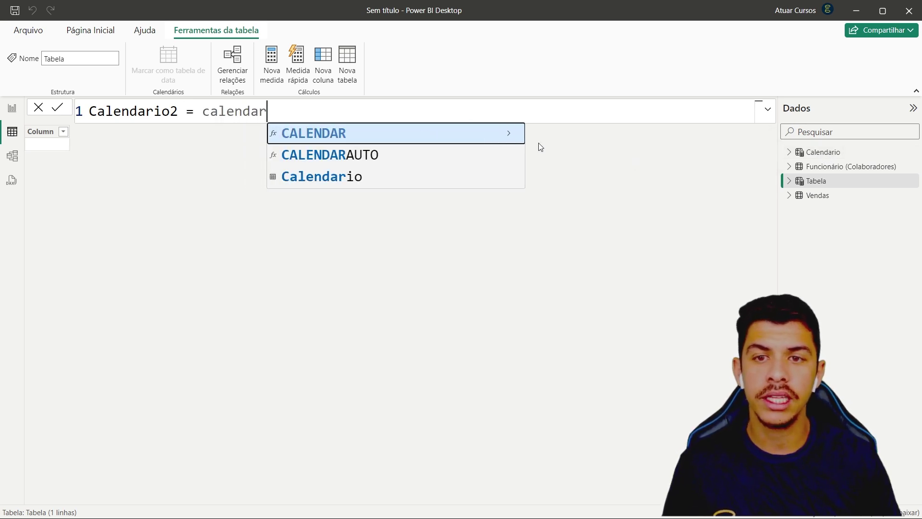
{"action": "key", "text": "Down"}
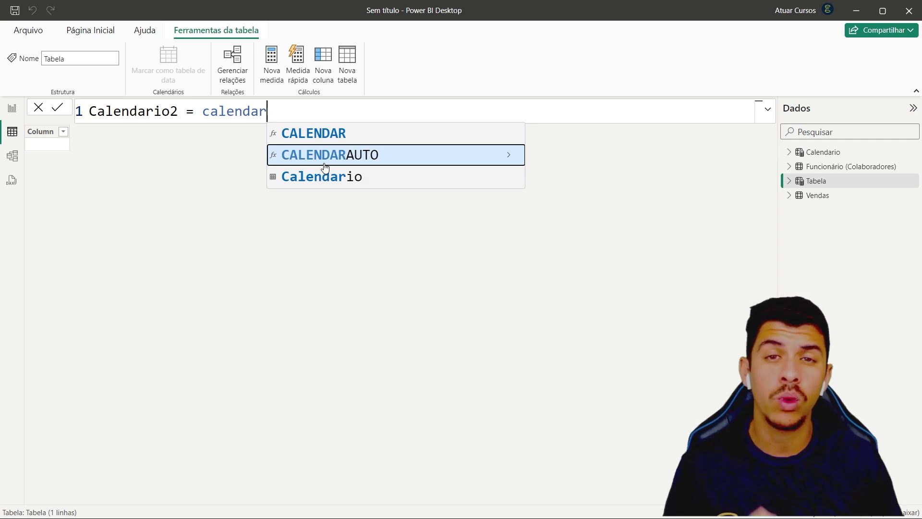
{"action": "left_click", "coordinate": [364, 160]}
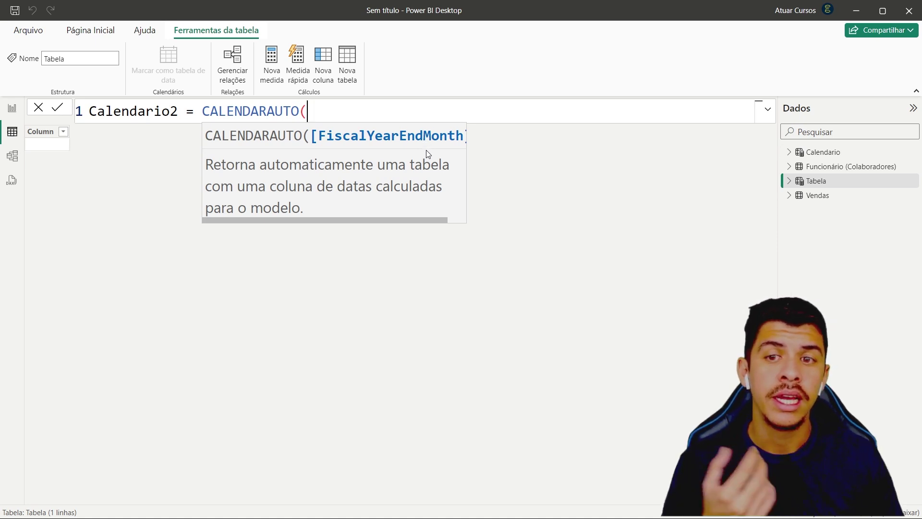
{"action": "type", "text": ")"}
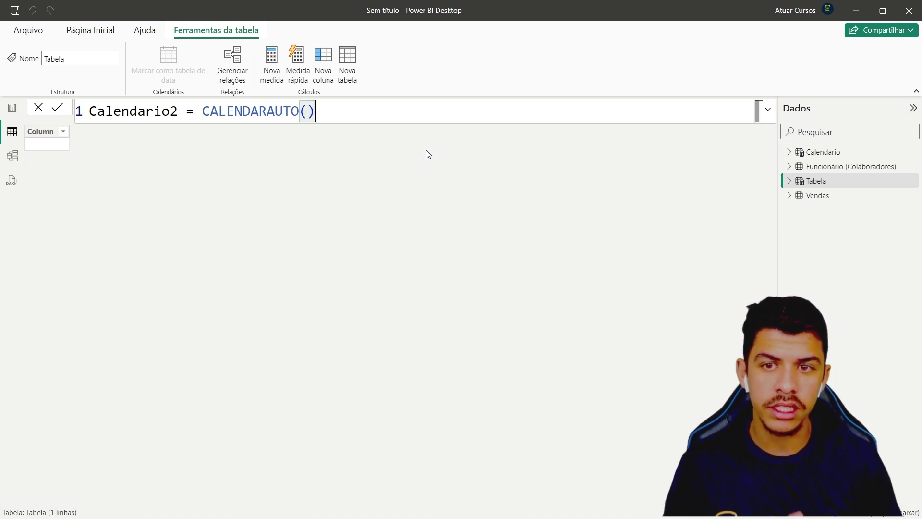
{"action": "key", "text": "Return"}
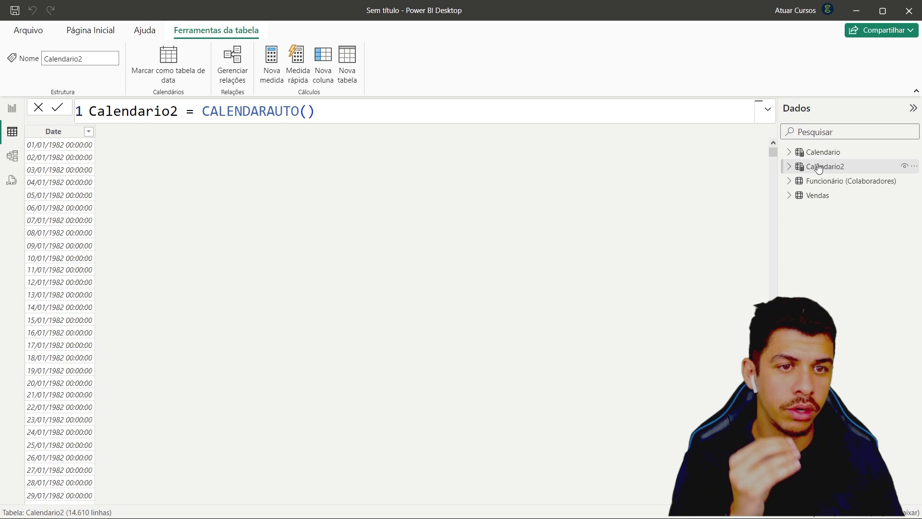
Step: Compare the earliest Data de Nascimento in the Funcionário (Colaboradores) table with the first and last dates of the Calendario2 table
{"action": "left_click", "coordinate": [843, 184]}
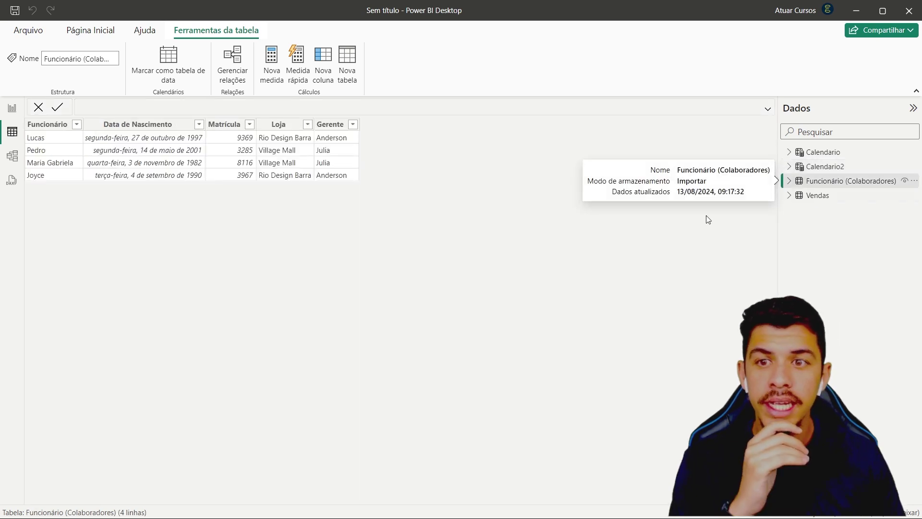
{"action": "left_click", "coordinate": [187, 164]}
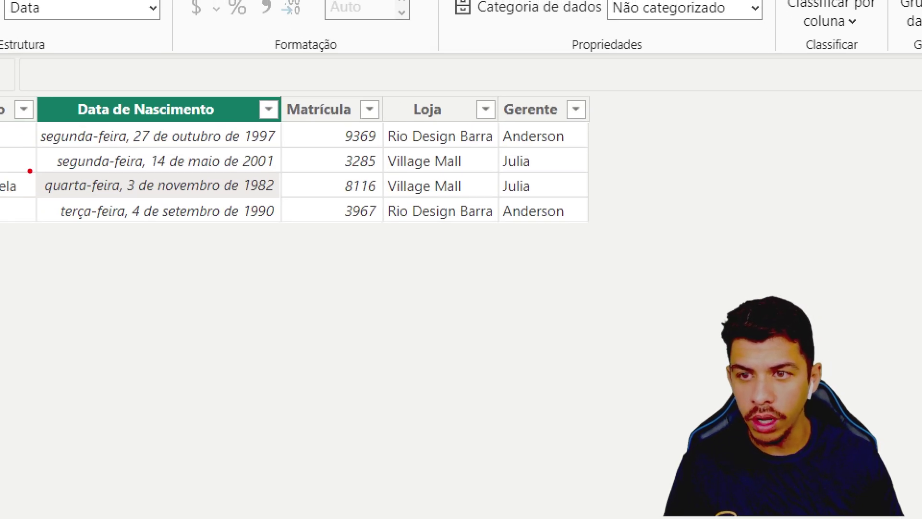
{"action": "mouse_move", "coordinate": [29, 171]}
{"action": "left_mouse_down"}
{"action": "mouse_move", "coordinate": [319, 212]}
{"action": "mouse_move", "coordinate": [287, 198]}
{"action": "left_mouse_up"}
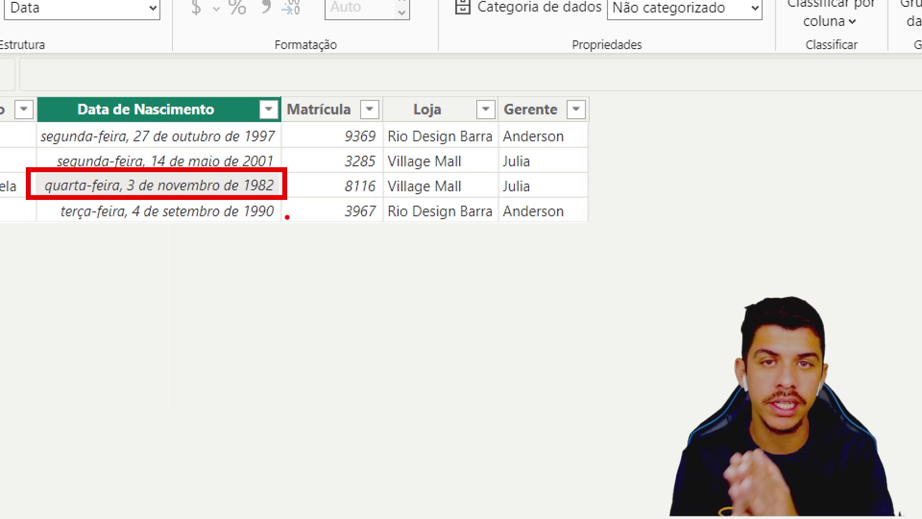
{"action": "key", "text": "Escape"}
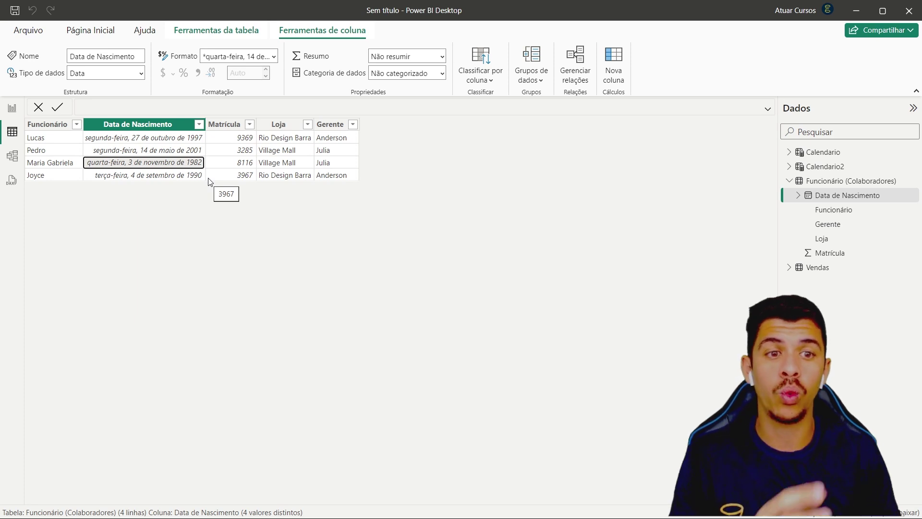
{"action": "left_click", "coordinate": [823, 166]}
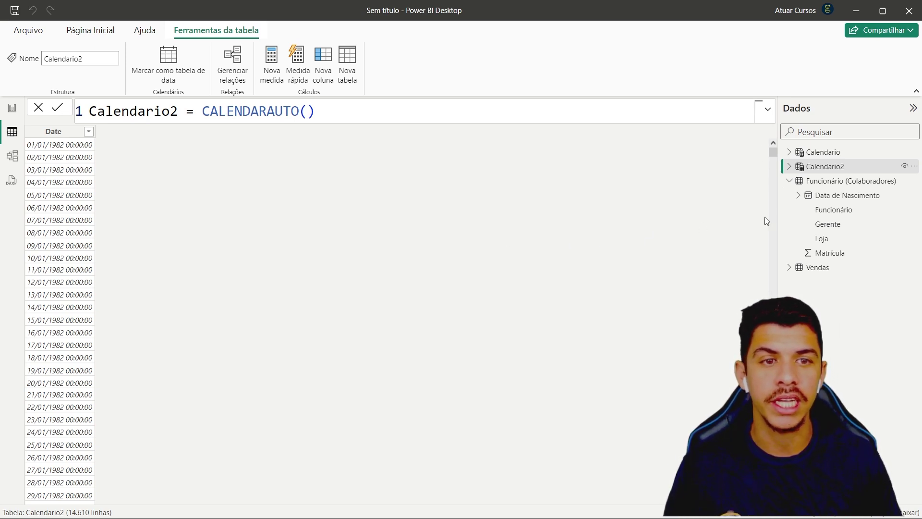
{"action": "left_click_drag", "start_coordinate": [774, 152], "coordinate": [767, 360]}
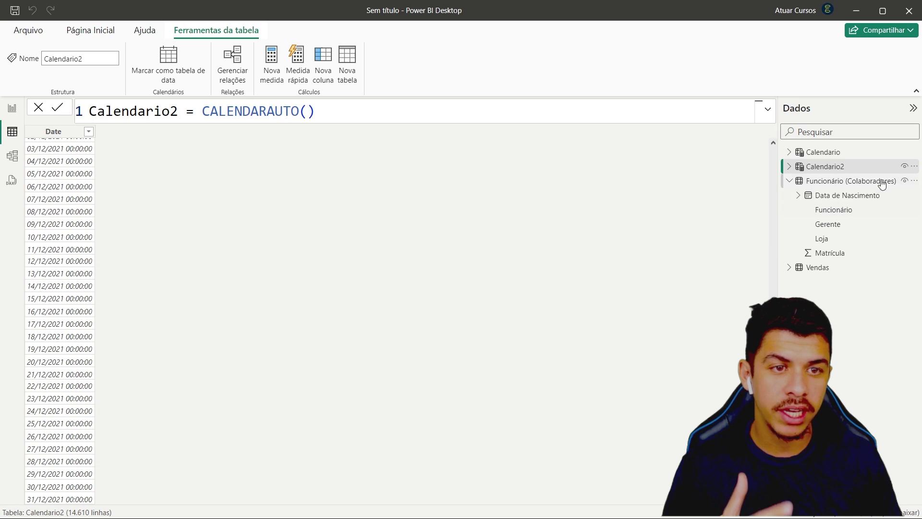
Step: Inspect the Data column of the Vendas table from start to end and compare it and the Funcionário (Colaboradores) dates with Calendario2
{"action": "left_click", "coordinate": [817, 267]}
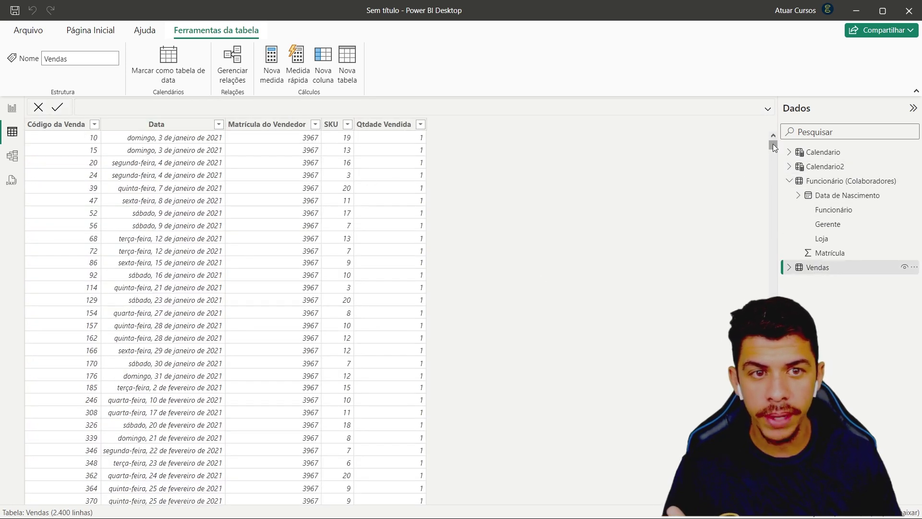
{"action": "left_click_drag", "start_coordinate": [772, 145], "coordinate": [776, 281]}
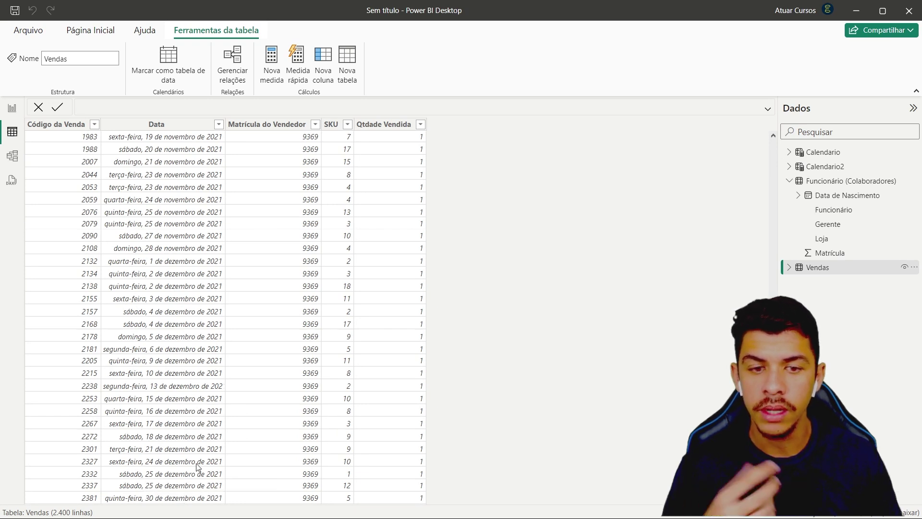
{"action": "left_click_drag", "start_coordinate": [773, 413], "coordinate": [785, 112]}
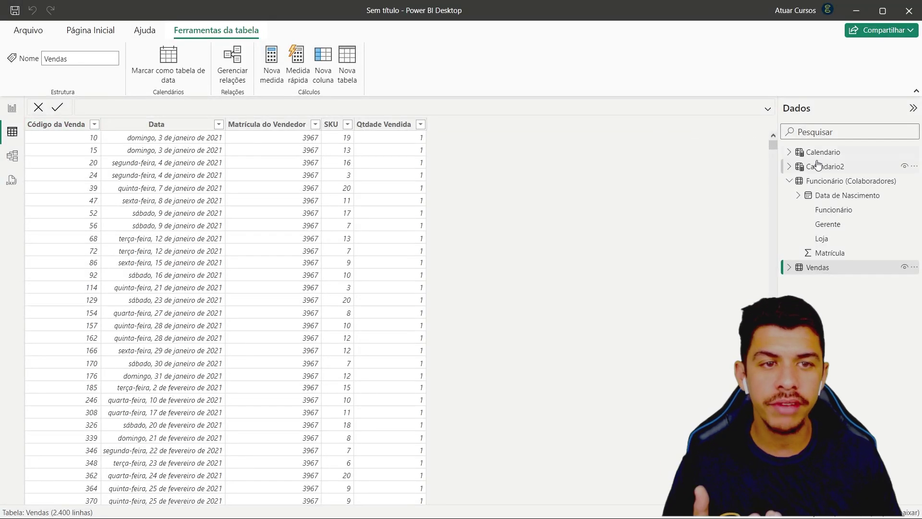
{"action": "left_click", "coordinate": [840, 182]}
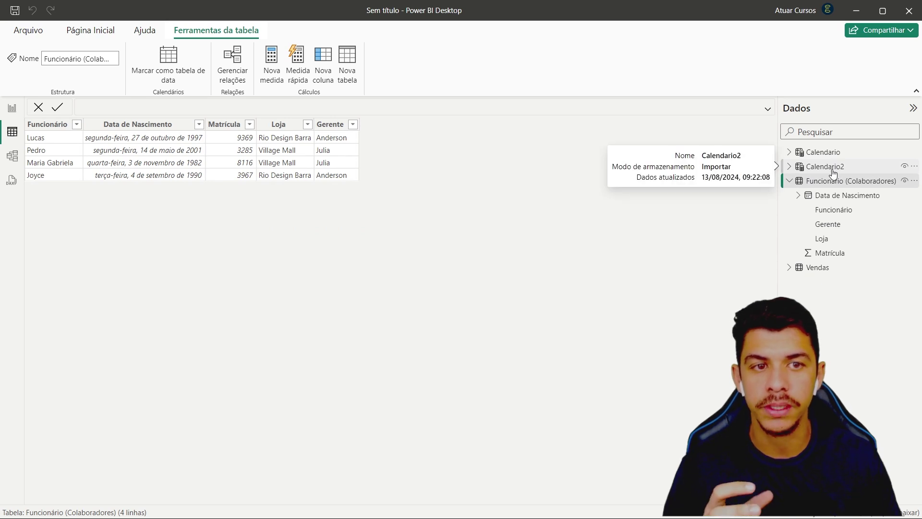
{"action": "left_click", "coordinate": [816, 167]}
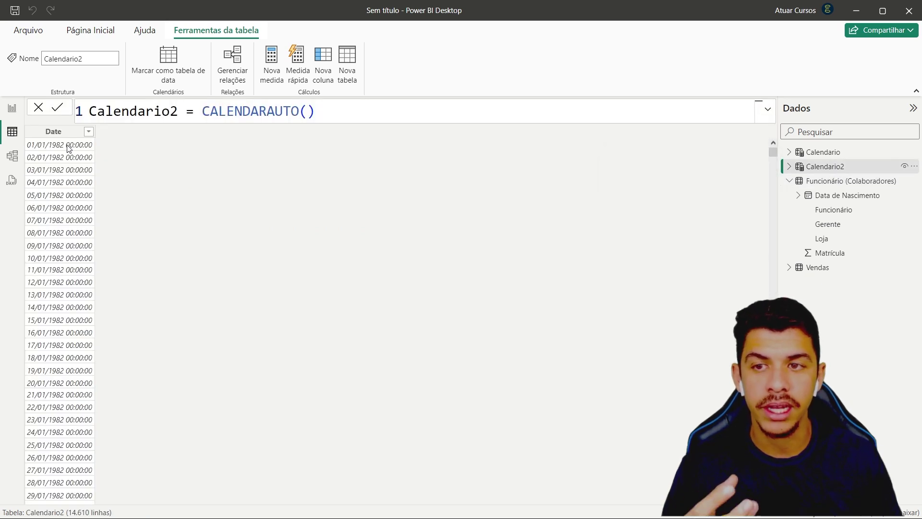